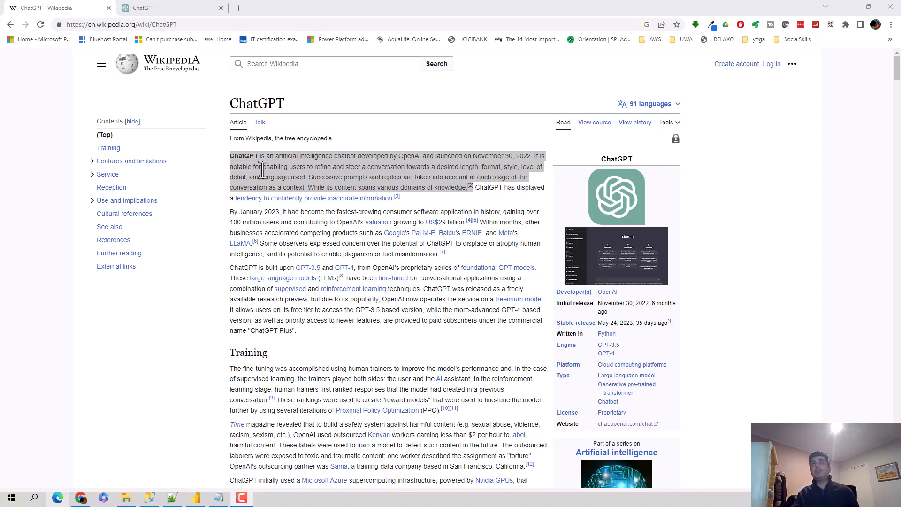
Go to the open ChatGPT page and begin a message with "i want"
{"action": "left_click", "coordinate": [140, 10]}
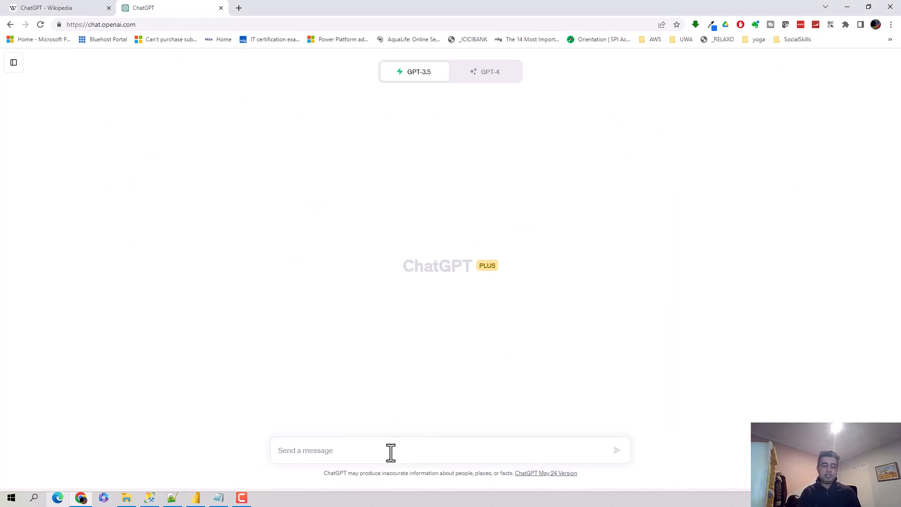
{"action": "type", "text": "i w"}
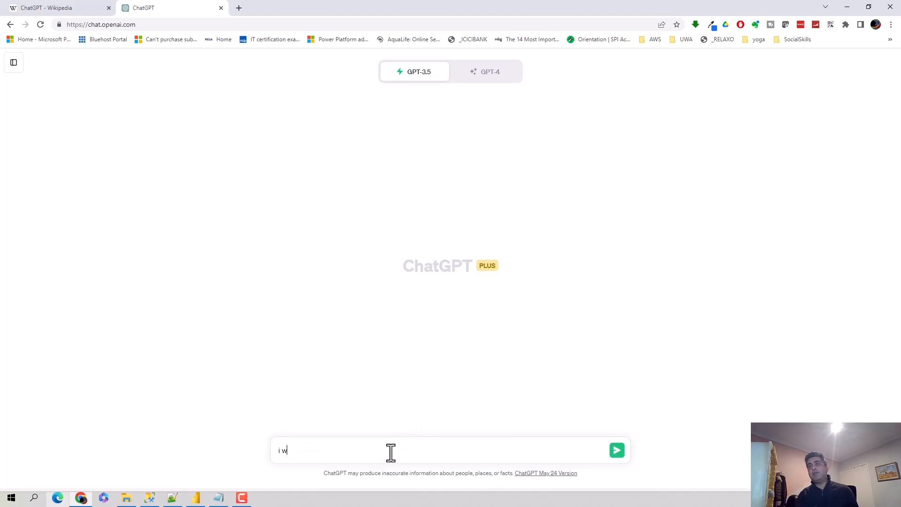
{"action": "type", "text": "ant"}
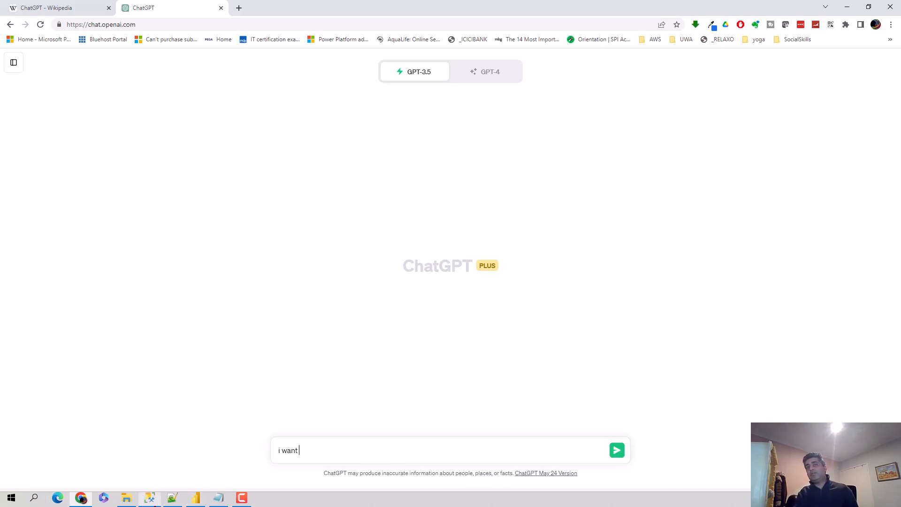
Switch to SQL Server Management Studio and examine the query's database, schema and table names in the FROM clause and the date columns in the results
{"action": "left_click", "coordinate": [150, 501]}
{"action": "scroll", "coordinate": [448, 221], "scroll_direction": "up", "scroll_amount": 8}
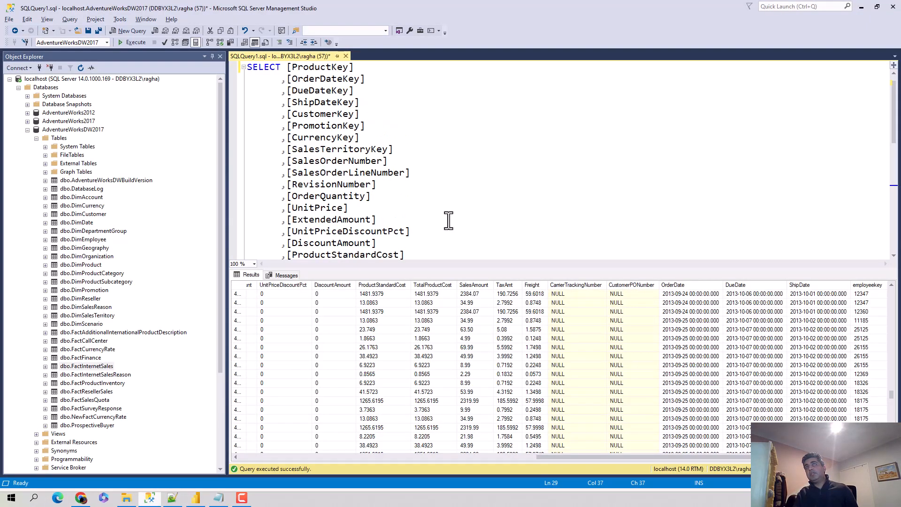
{"action": "scroll", "coordinate": [445, 168], "scroll_direction": "down", "scroll_amount": 6}
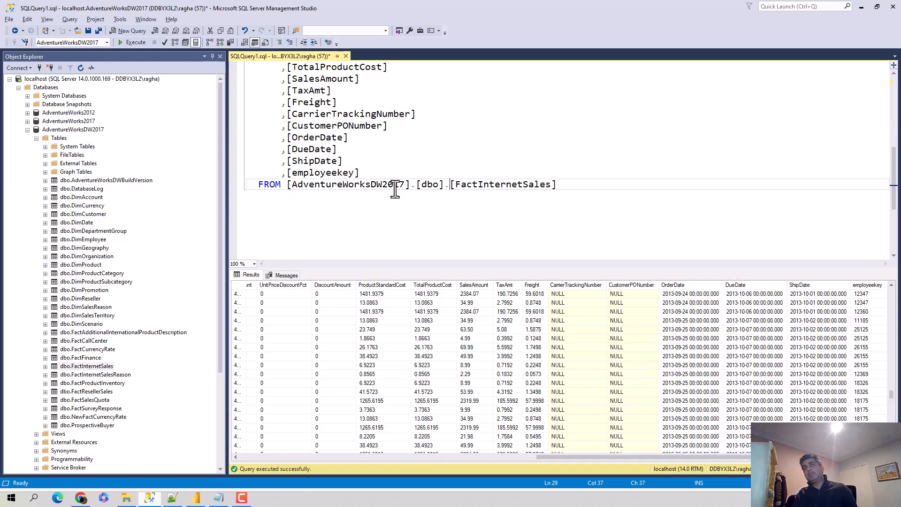
{"action": "double_click", "coordinate": [318, 186]}
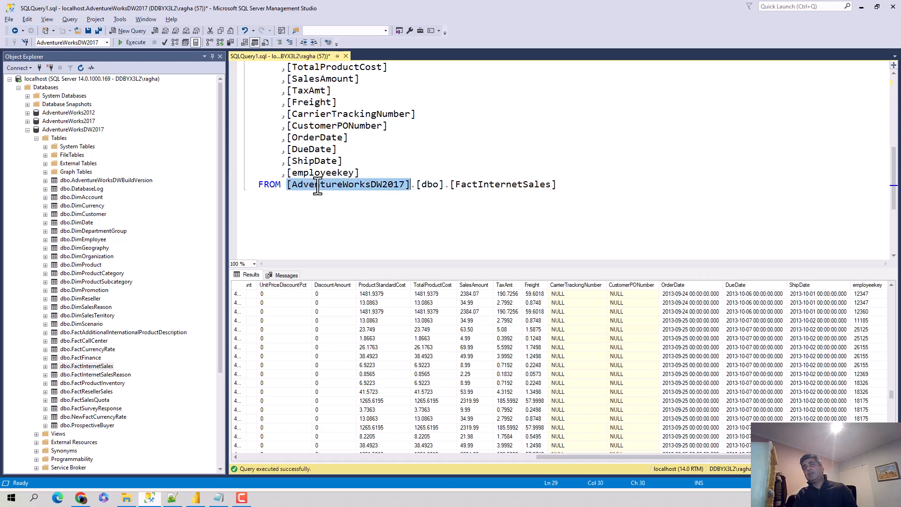
{"action": "double_click", "coordinate": [434, 186]}
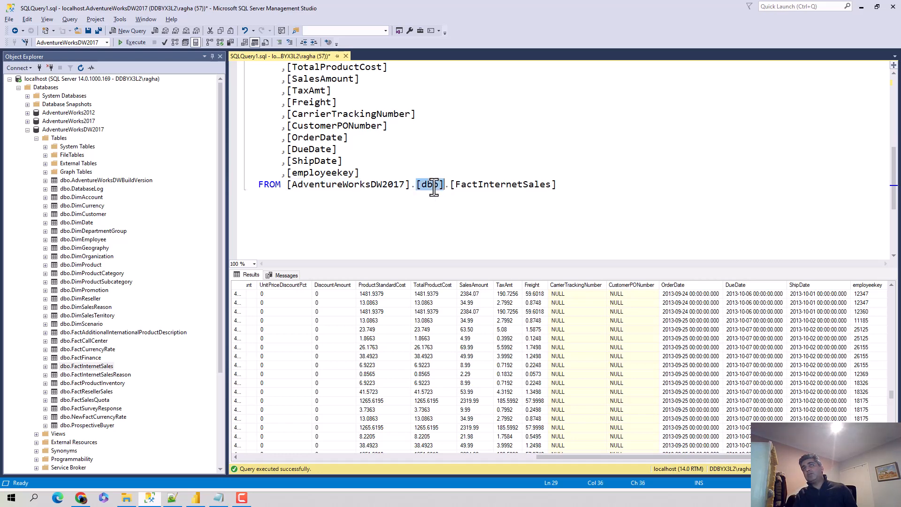
{"action": "double_click", "coordinate": [474, 184]}
{"action": "double_click", "coordinate": [428, 185]}
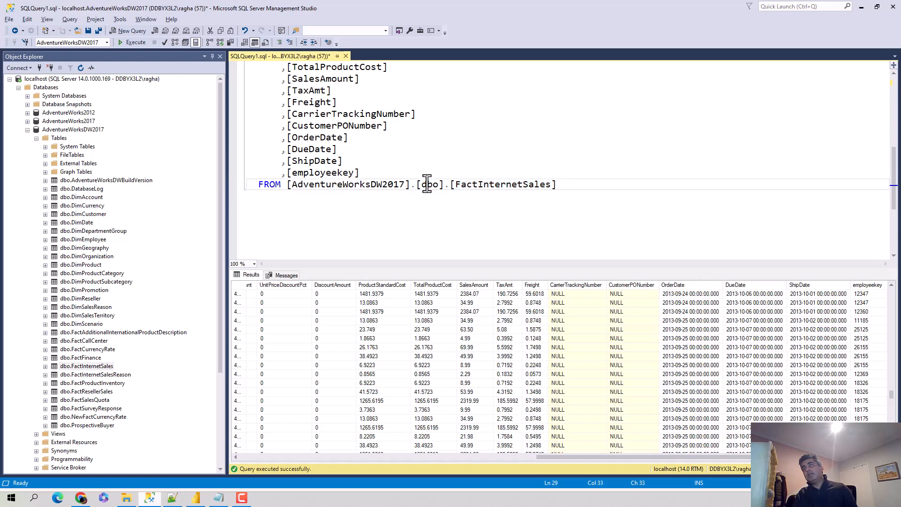
{"action": "double_click", "coordinate": [475, 185]}
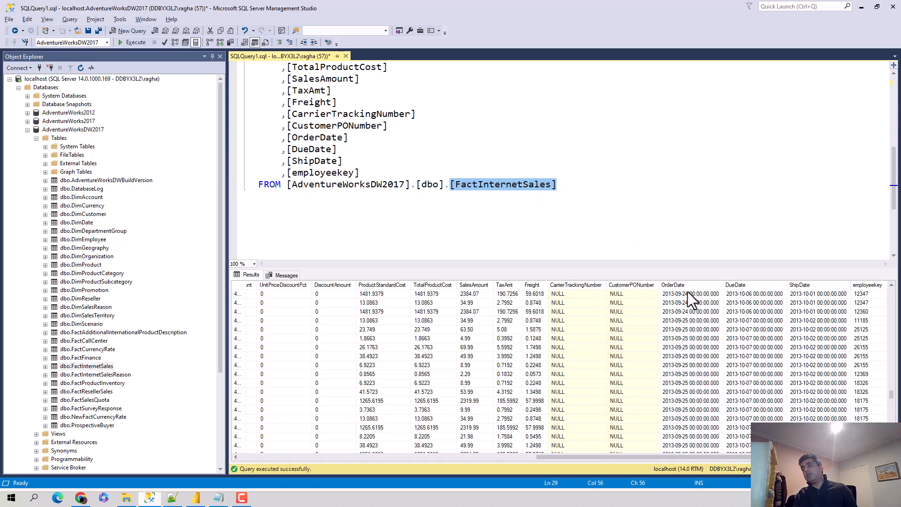
{"action": "left_click", "coordinate": [624, 294]}
Switch back to ChatGPT and complete and send the message "i want to get data from a table in sql server into power bi"
{"action": "key", "text": "alt+Tab"}
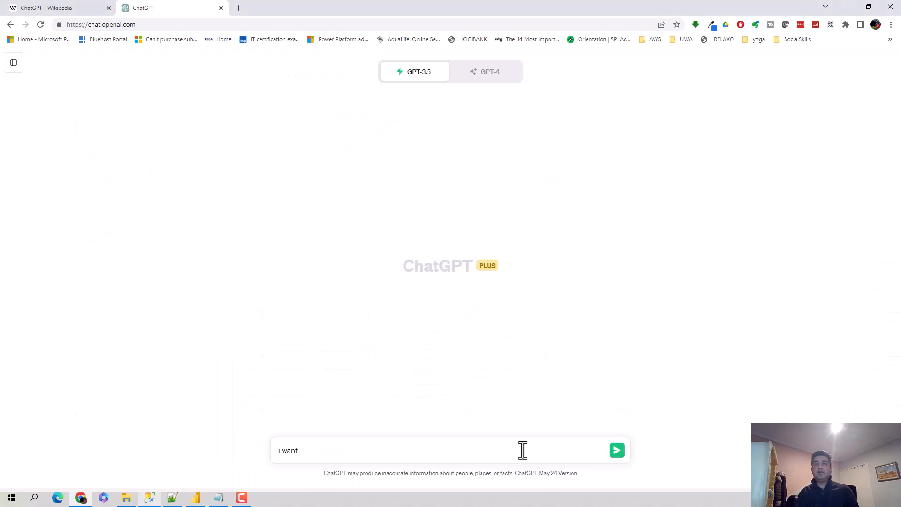
{"action": "type", "text": "to g"}
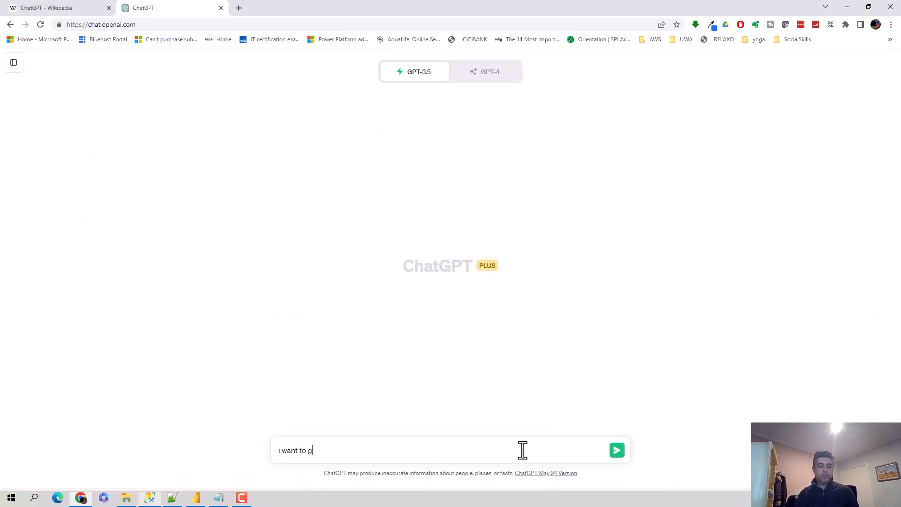
{"action": "type", "text": "et data from"}
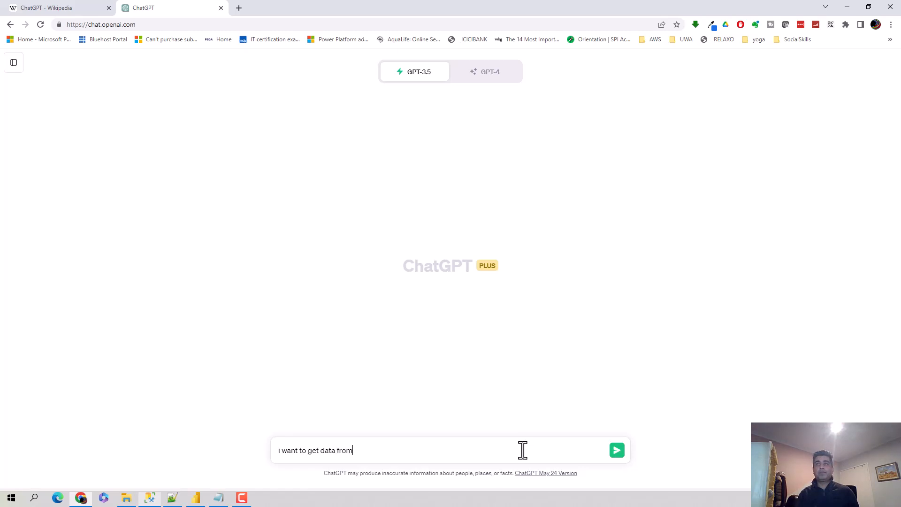
{"action": "type", "text": " a table in sql server"}
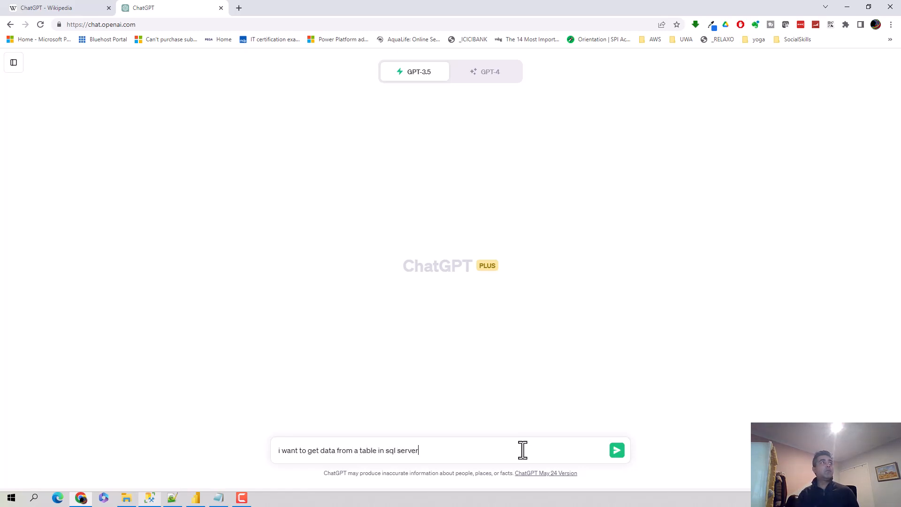
{"action": "type", "text": " into "}
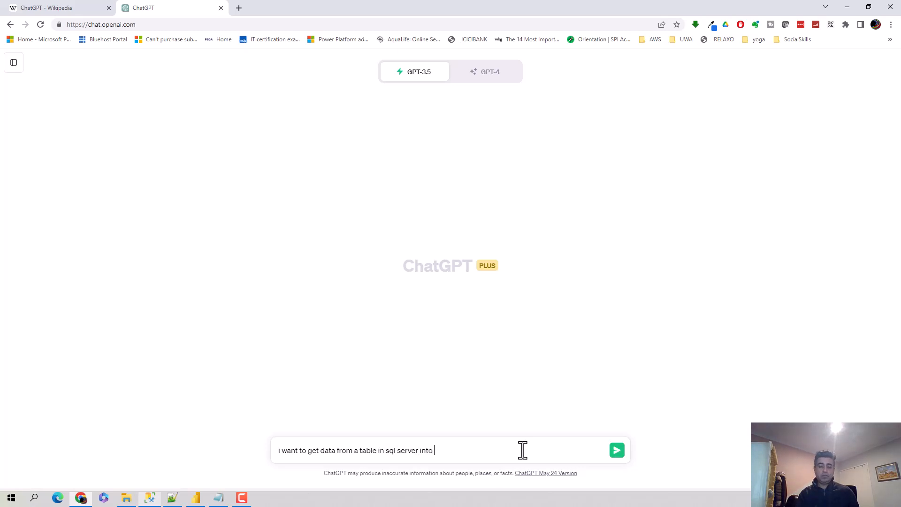
{"action": "type", "text": "power bi"}
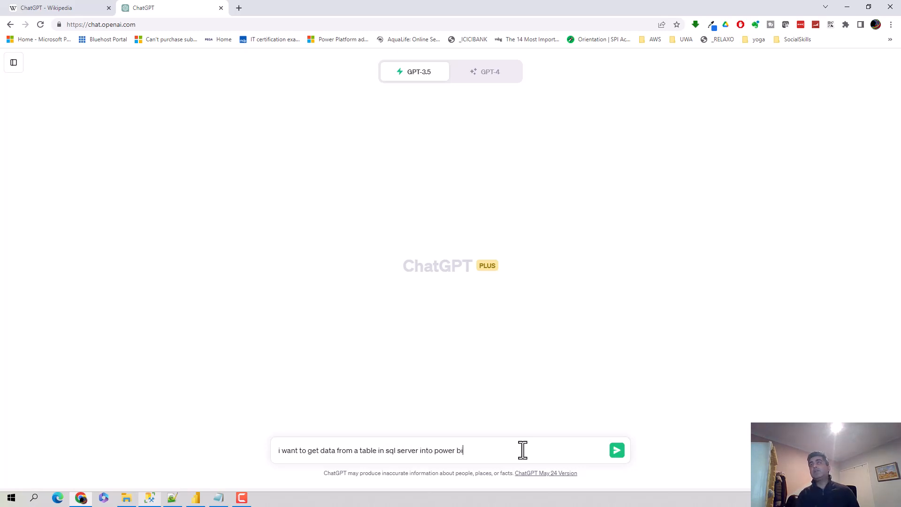
{"action": "key", "text": "Return"}
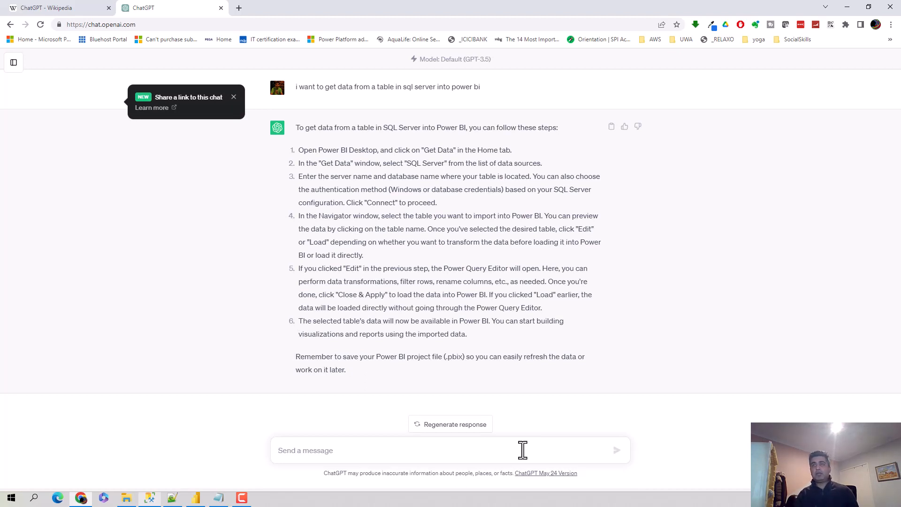
Send the follow-up message "the table has a date key and i only want data for 2013"
{"action": "type", "text": "the"}
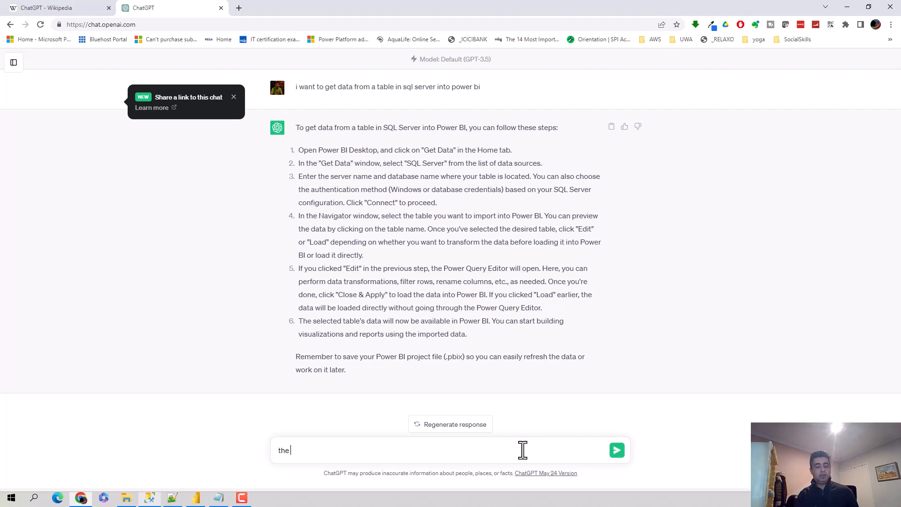
{"action": "type", "text": " table has a date ke"}
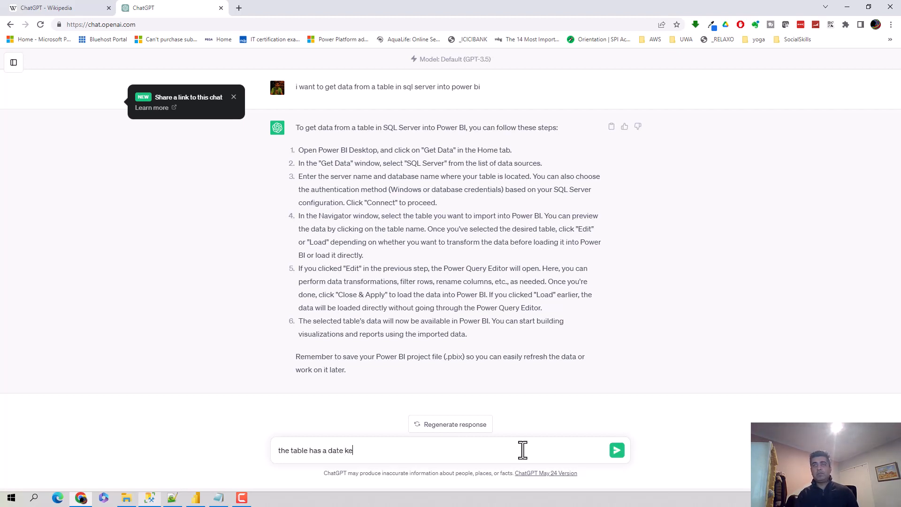
{"action": "type", "text": "y a"}
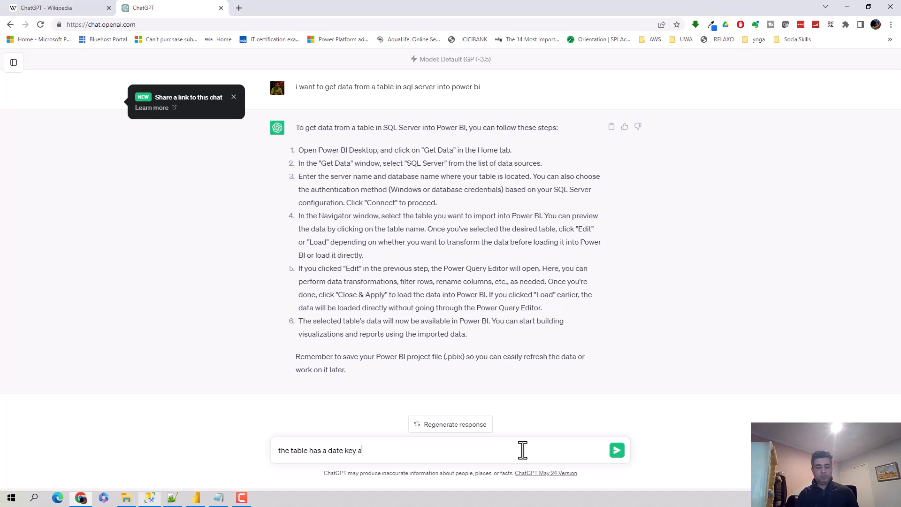
{"action": "type", "text": "nd i only"}
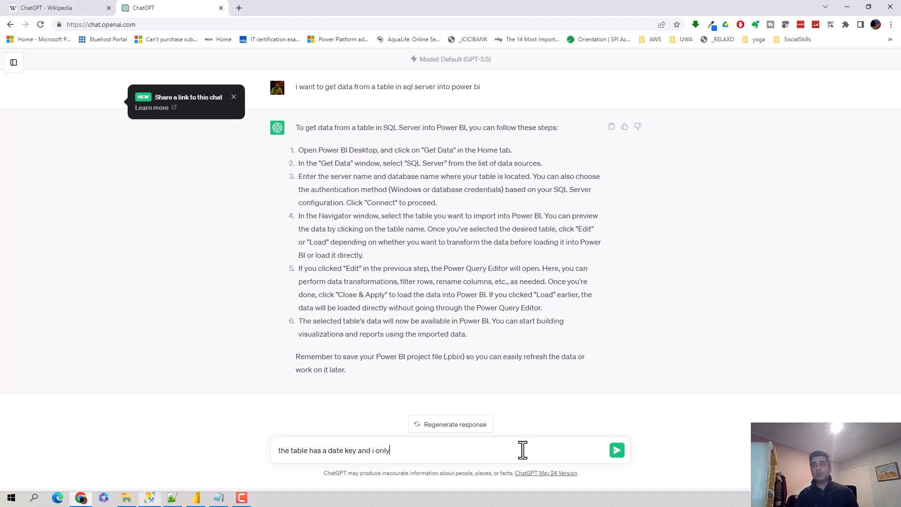
{"action": "type", "text": " want da"}
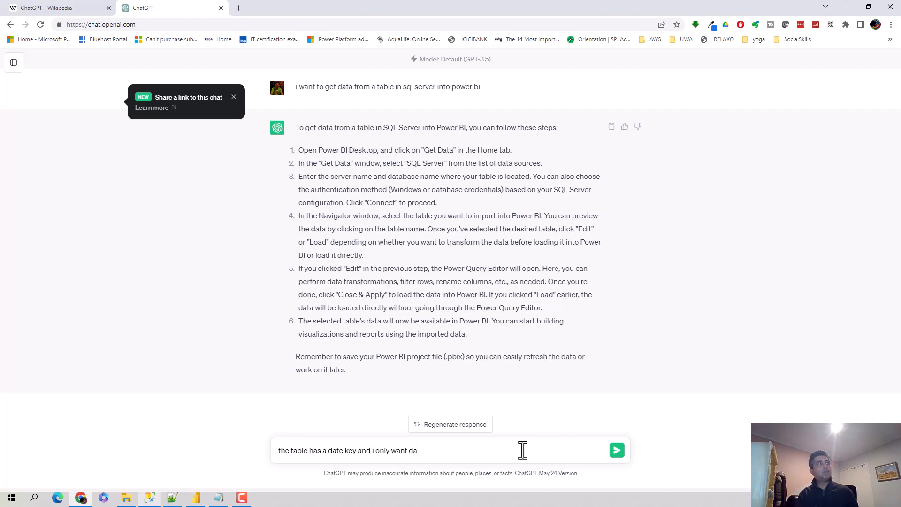
{"action": "type", "text": "ta for"}
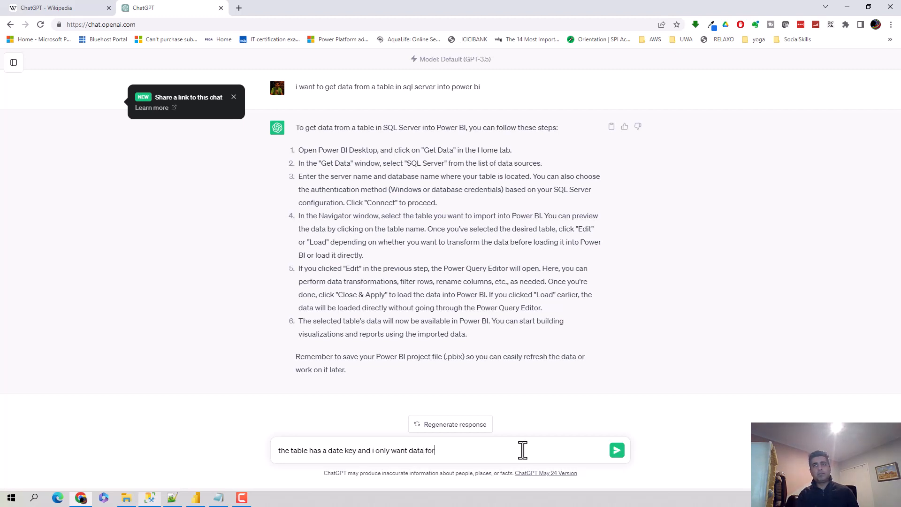
{"action": "type", "text": " 2013"}
{"action": "key", "text": "Return"}
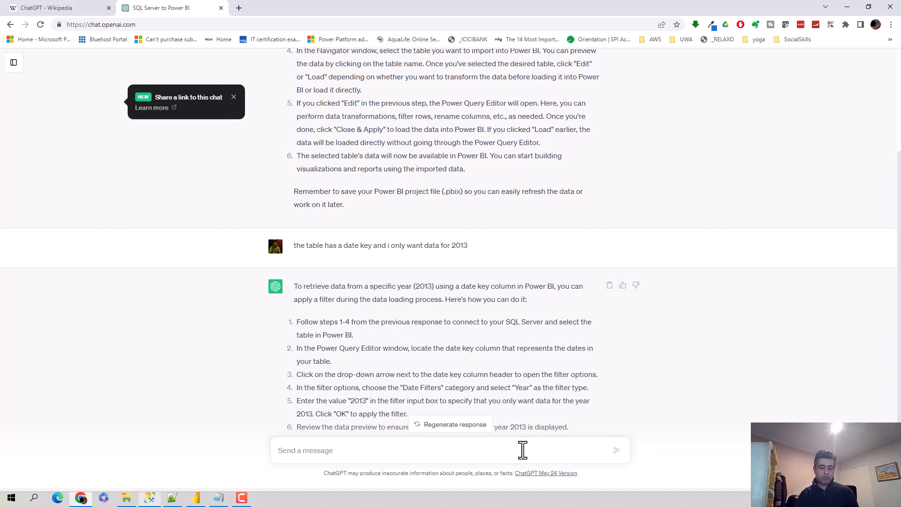
Ask ChatGPT "can you give me the m code for that"
{"action": "type", "text": "can you"}
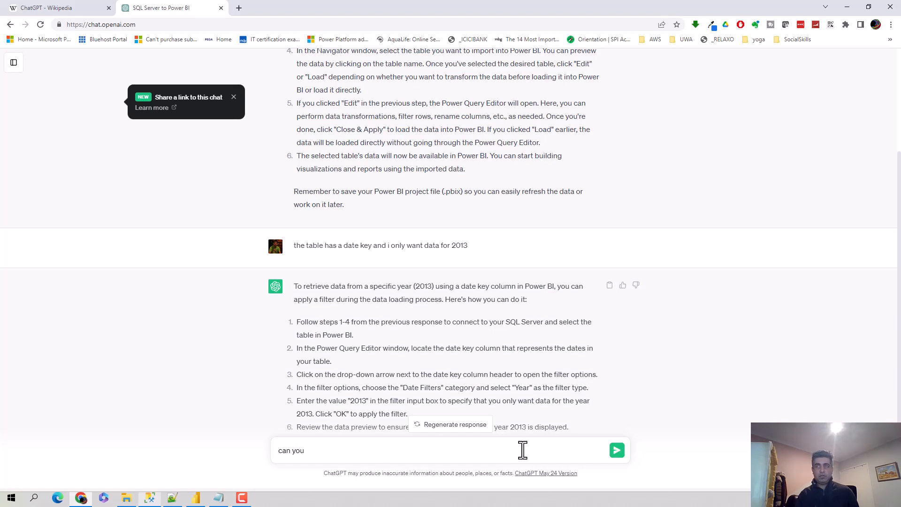
{"action": "type", "text": " give me the m"}
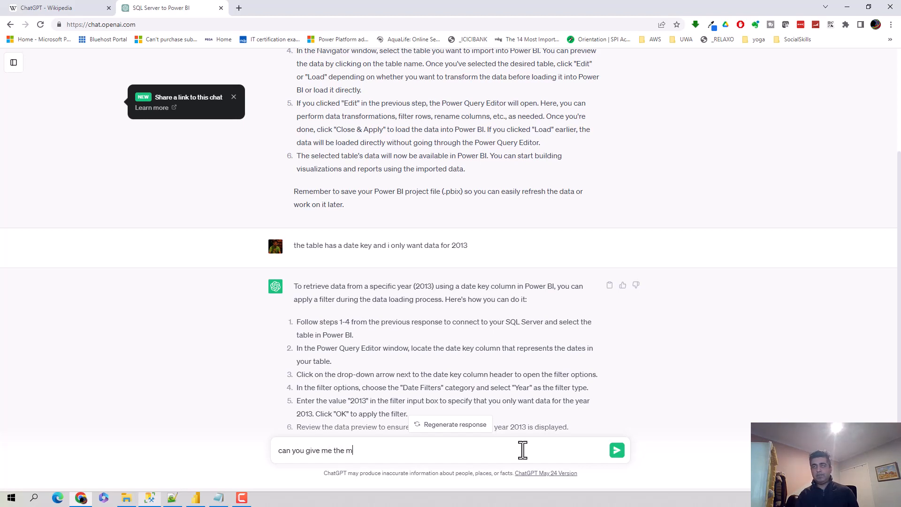
{"action": "type", "text": " code for that"}
{"action": "key", "text": "Return"}
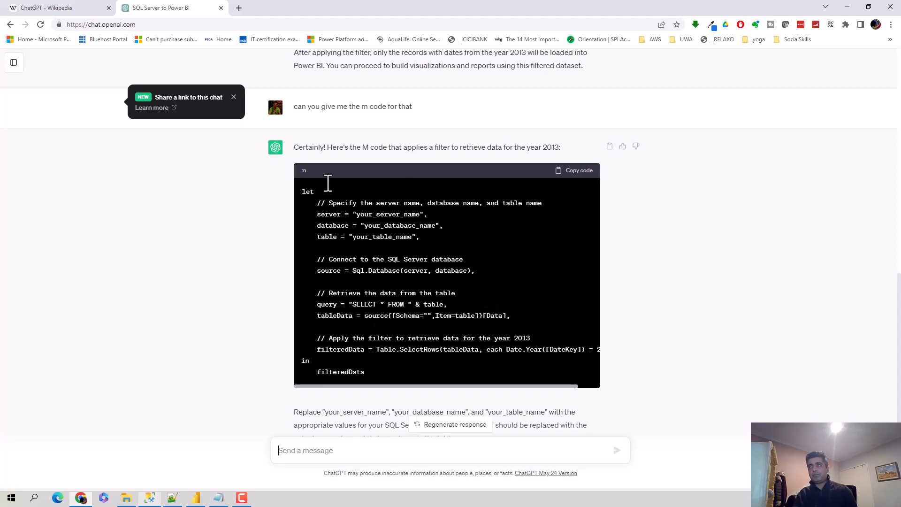
Copy the generated M code and paste it into the empty "new 1" file in Notepad++
{"action": "scroll", "coordinate": [576, 183], "scroll_direction": "down", "scroll_amount": 3}
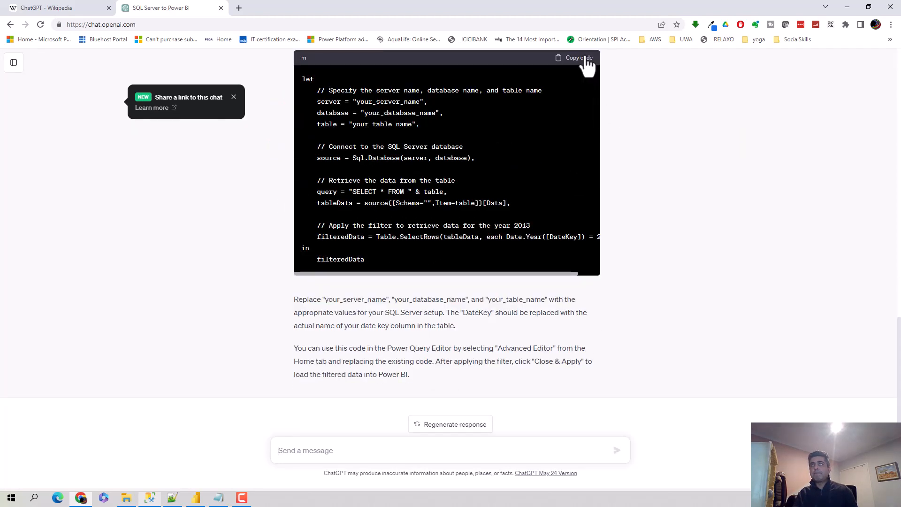
{"action": "left_click", "coordinate": [585, 58]}
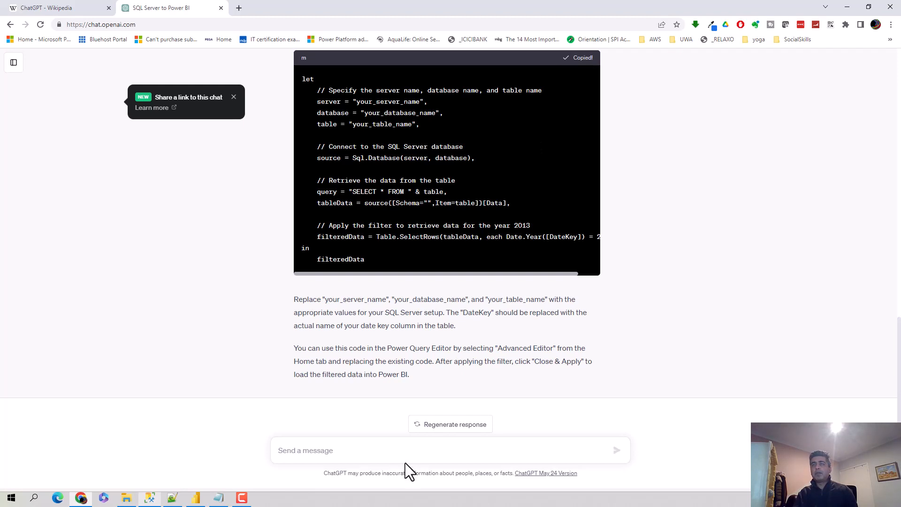
{"action": "left_click", "coordinate": [172, 499]}
{"action": "key", "text": "ctrl+v"}
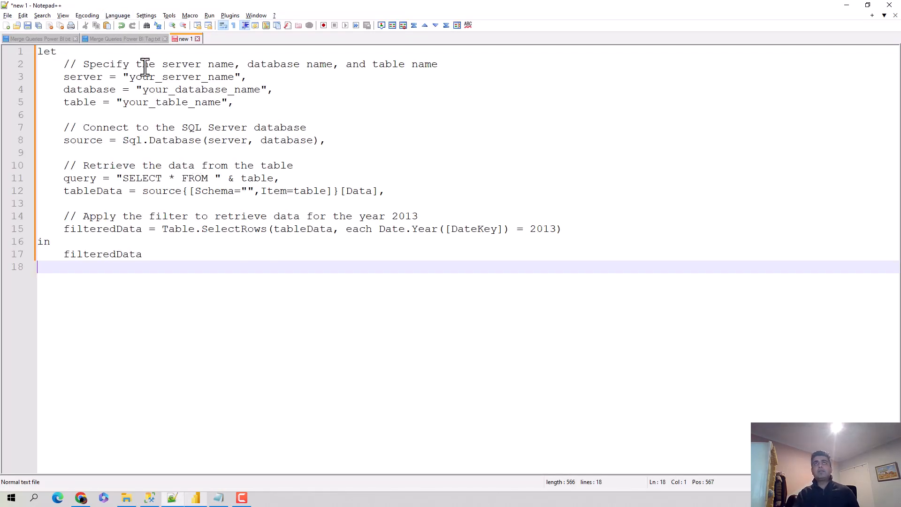
Replace the placeholders in the M code with server name "localhost" and database name "AdventureworksDW2017"
{"action": "left_click_drag", "start_coordinate": [133, 77], "coordinate": [234, 78]}
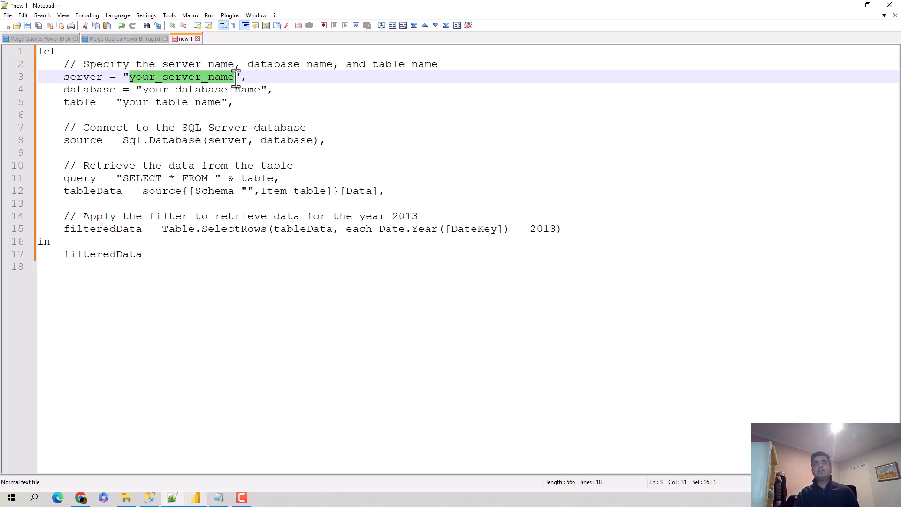
{"action": "type", "text": "localhost"}
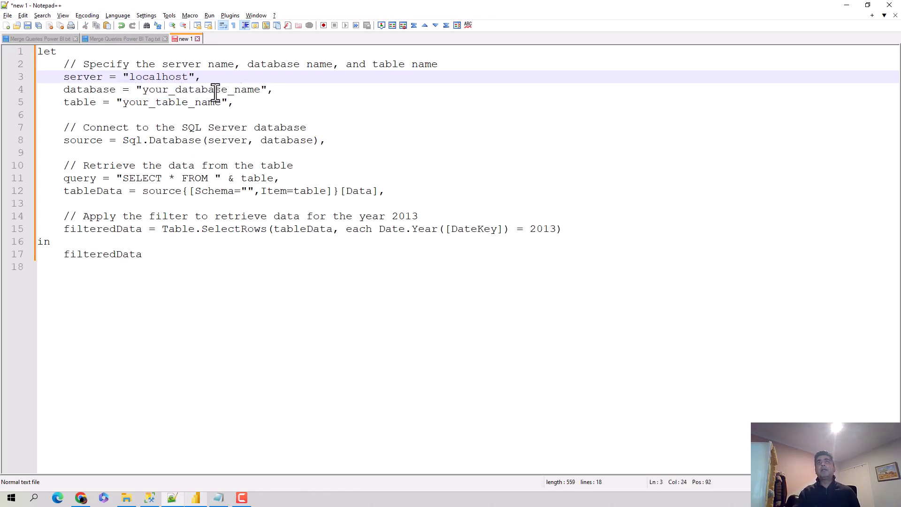
{"action": "double_click", "coordinate": [215, 90]}
{"action": "type", "text": "Adventure"}
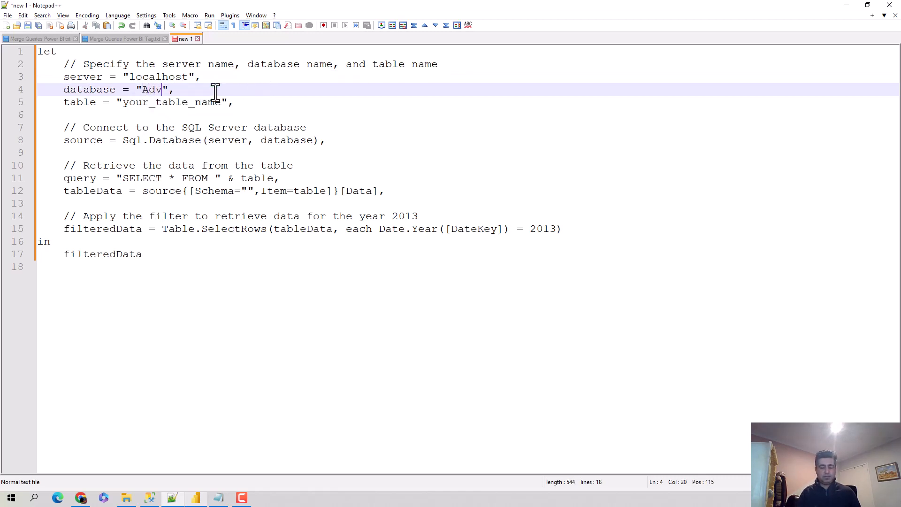
{"action": "type", "text": "worksD"}
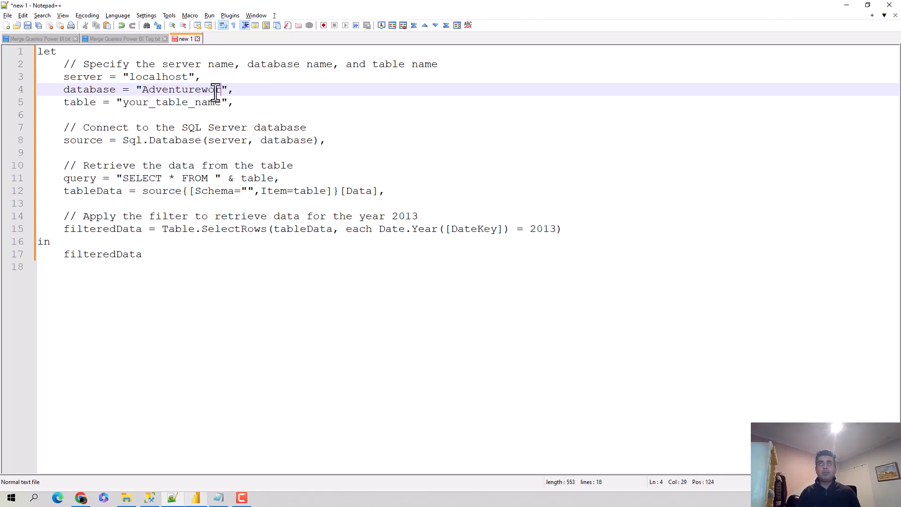
{"action": "type", "text": "W2017"}
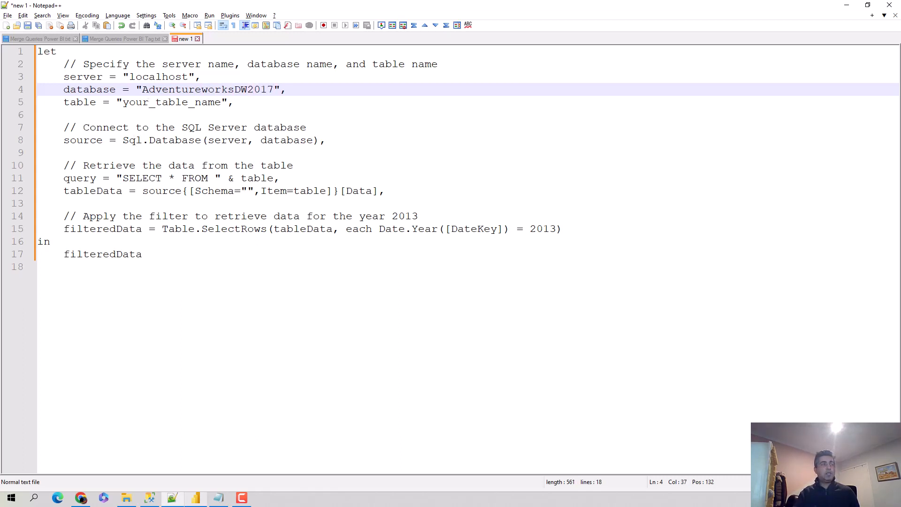
Replace the table name placeholder with "FactInternetSales" without square brackets, and set the empty Schema value to "dbo"
{"action": "key", "text": "alt+Tab"}
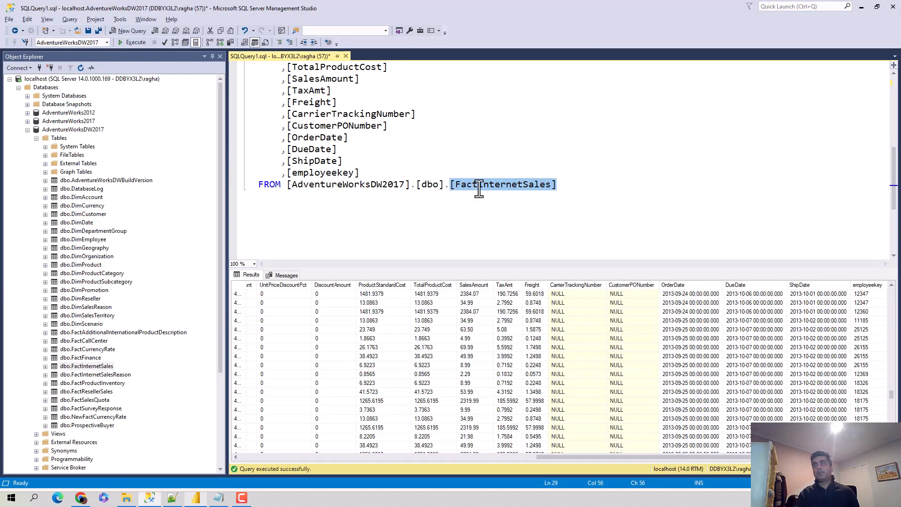
{"action": "key", "text": "alt+Tab"}
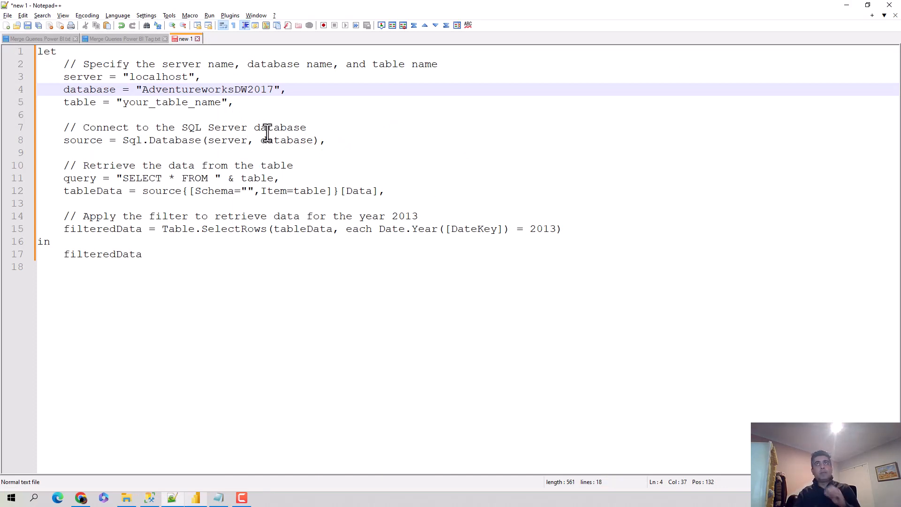
{"action": "double_click", "coordinate": [178, 105]}
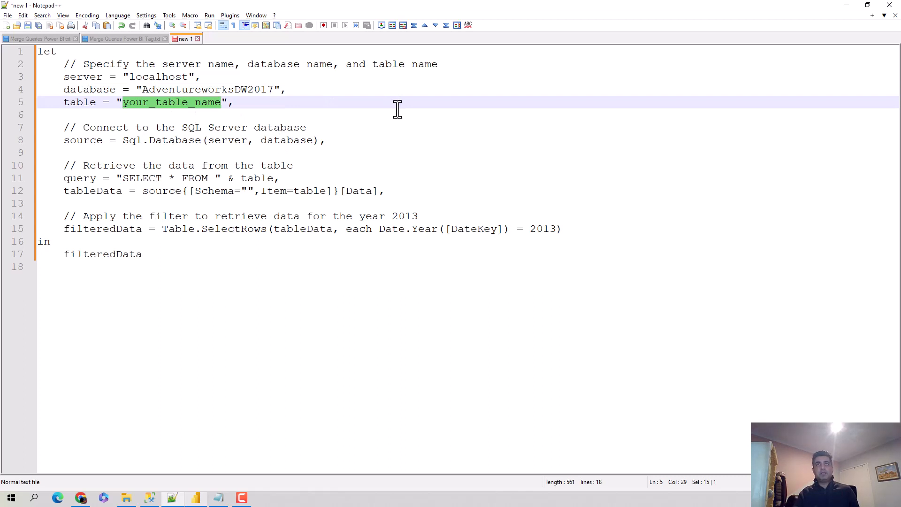
{"action": "key", "text": "ctrl+v"}
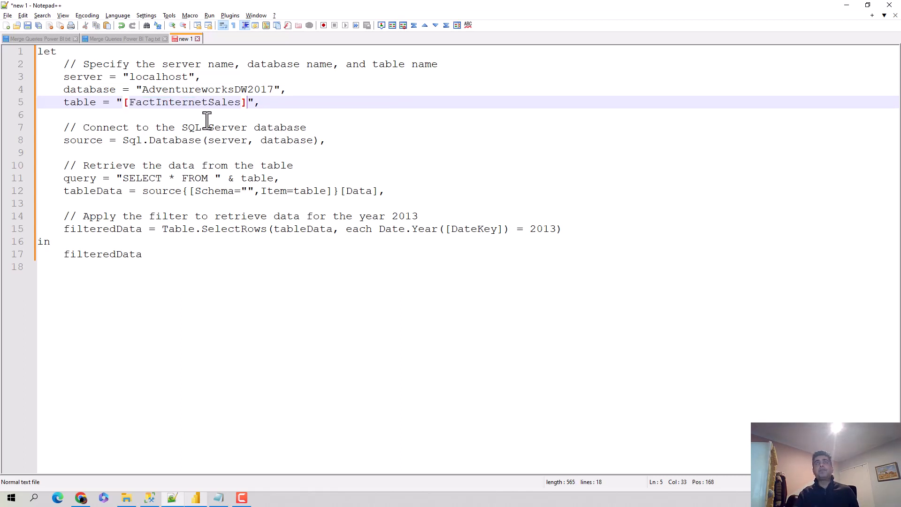
{"action": "left_click", "coordinate": [129, 103]}
{"action": "key", "text": "BackSpace"}
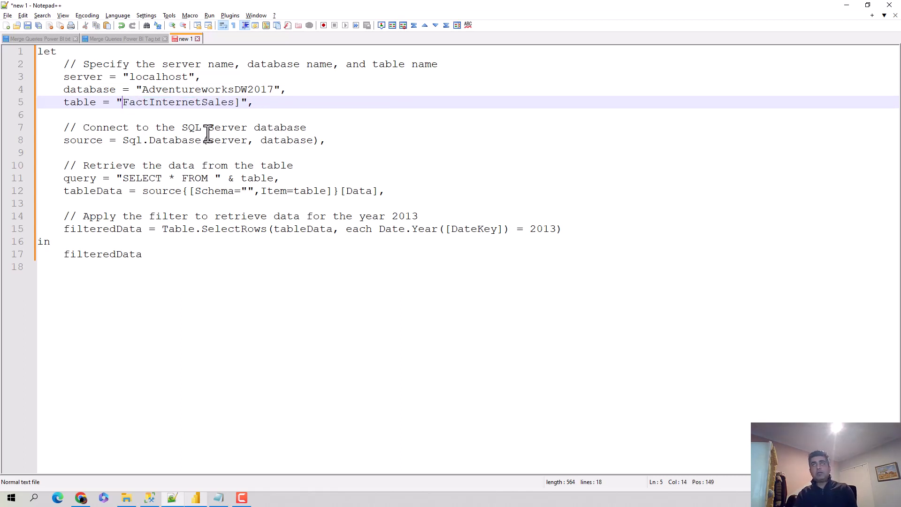
{"action": "left_click", "coordinate": [241, 102]}
{"action": "key", "text": "BackSpace"}
{"action": "left_click", "coordinate": [249, 191]}
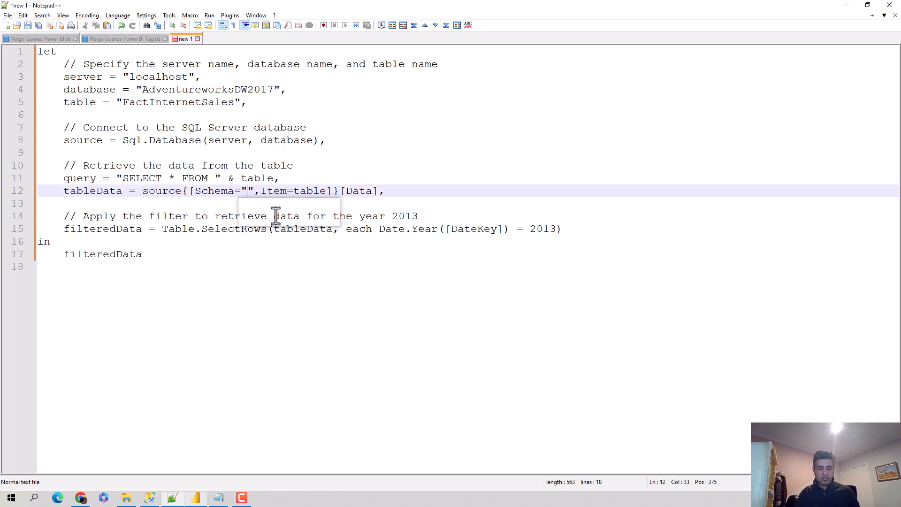
{"action": "type", "text": "dbo"}
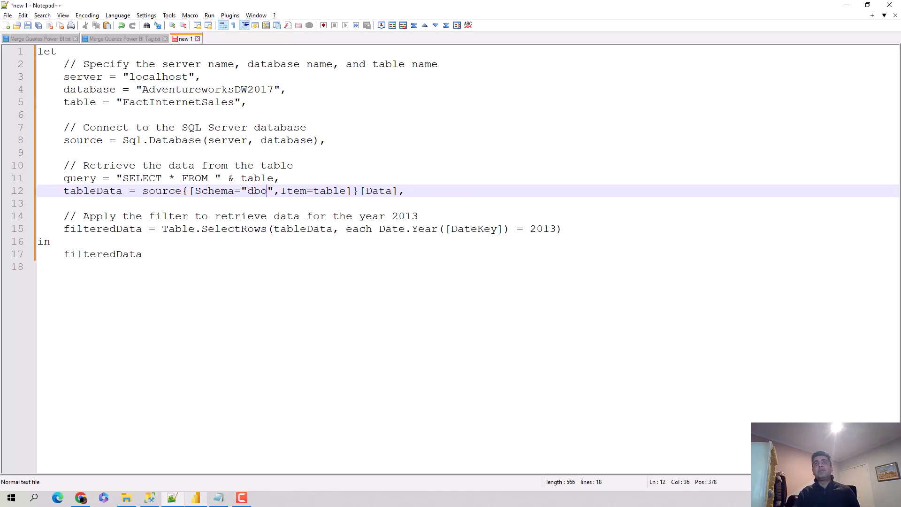
Move the 2013 filter comment and filteredData line below the rest of the M code, and copy the remaining let…in block
{"action": "left_click", "coordinate": [69, 218]}
{"action": "left_click_drag", "start_coordinate": [69, 218], "coordinate": [573, 227]}
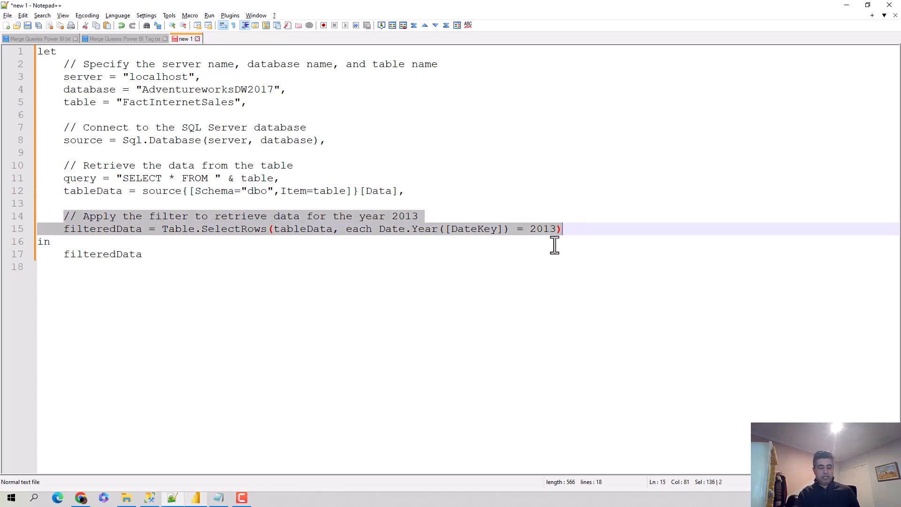
{"action": "key", "text": "Delete"}
{"action": "key", "text": "Delete"}
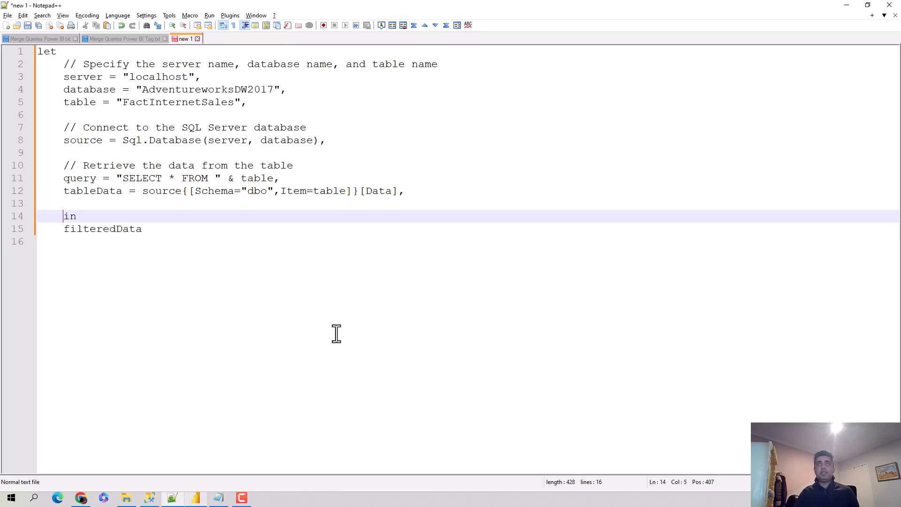
{"action": "key", "text": "Return"}
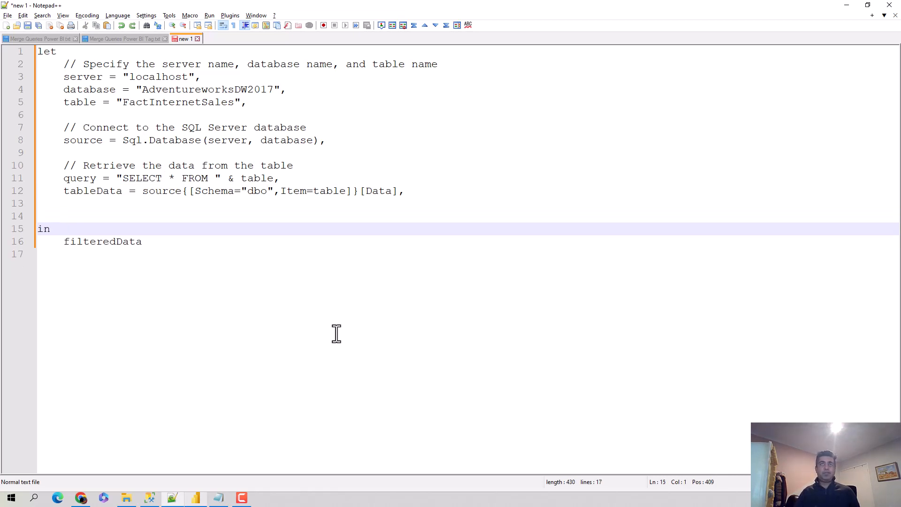
{"action": "left_click", "coordinate": [202, 395]}
{"action": "key", "text": "Return"}
{"action": "key", "text": "Return"}
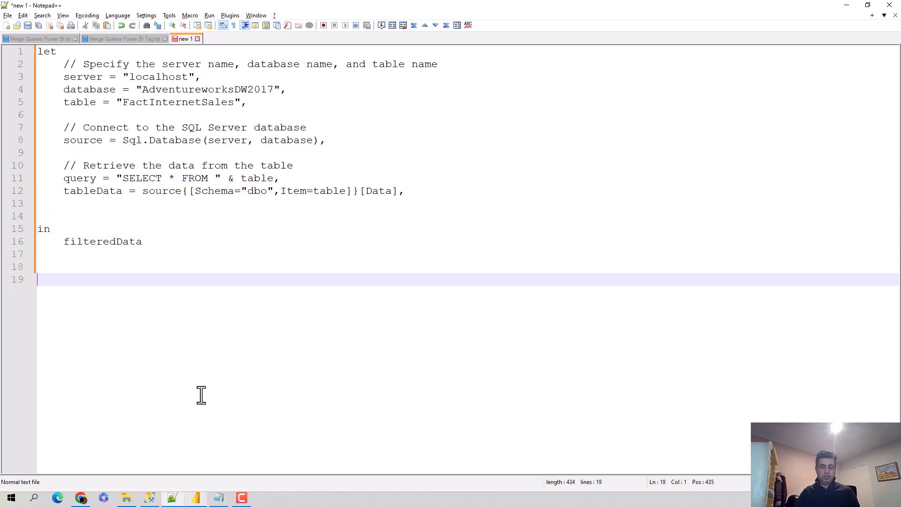
{"action": "key", "text": "ctrl+v"}
{"action": "left_click", "coordinate": [159, 243]}
{"action": "left_click_drag", "start_coordinate": [159, 243], "coordinate": [39, 53]}
{"action": "key", "text": "ctrl+c"}
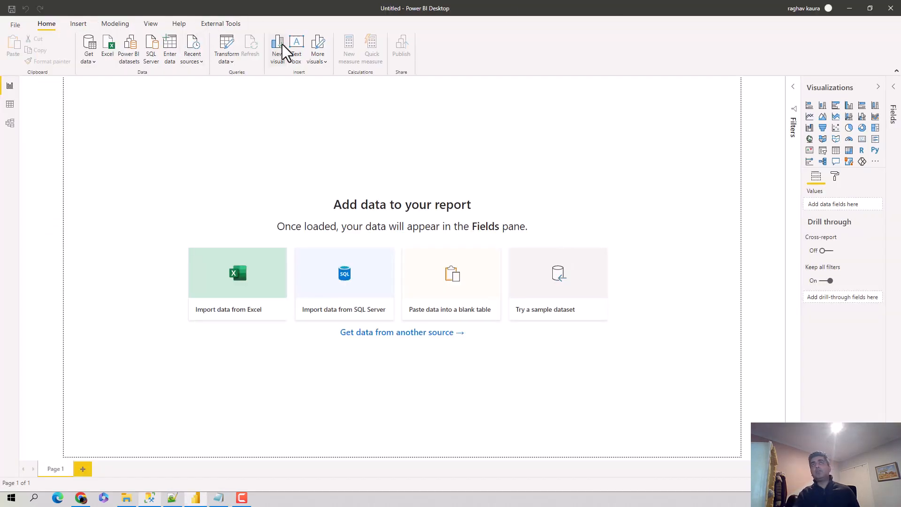
In Power BI Desktop, open the Power Query Editor and create a blank query
{"action": "left_click", "coordinate": [228, 63]}
{"action": "left_click", "coordinate": [235, 76]}
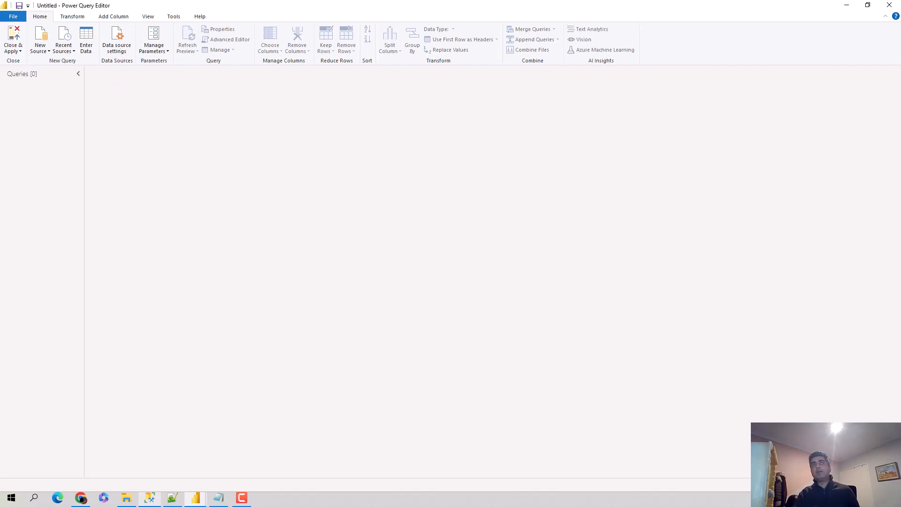
{"action": "right_click", "coordinate": [38, 94]}
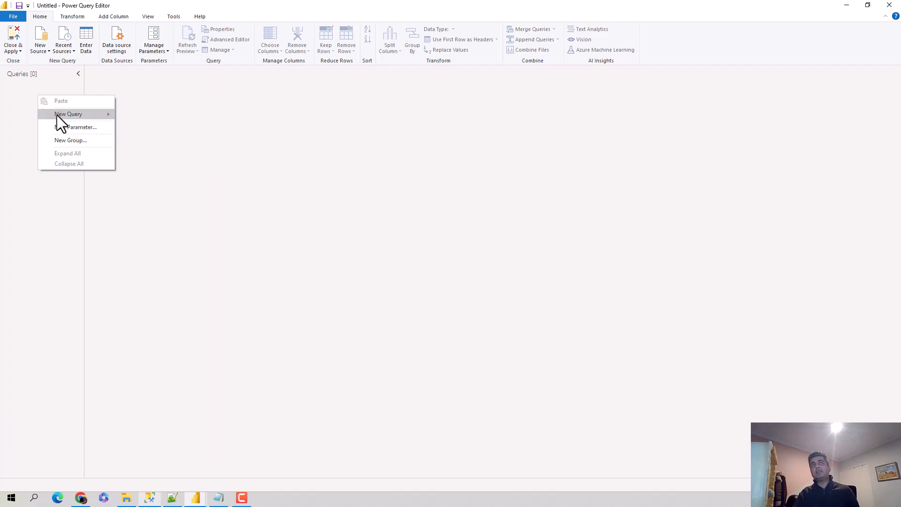
{"action": "mouse_move", "coordinate": [57, 114]}
{"action": "left_click", "coordinate": [152, 177]}
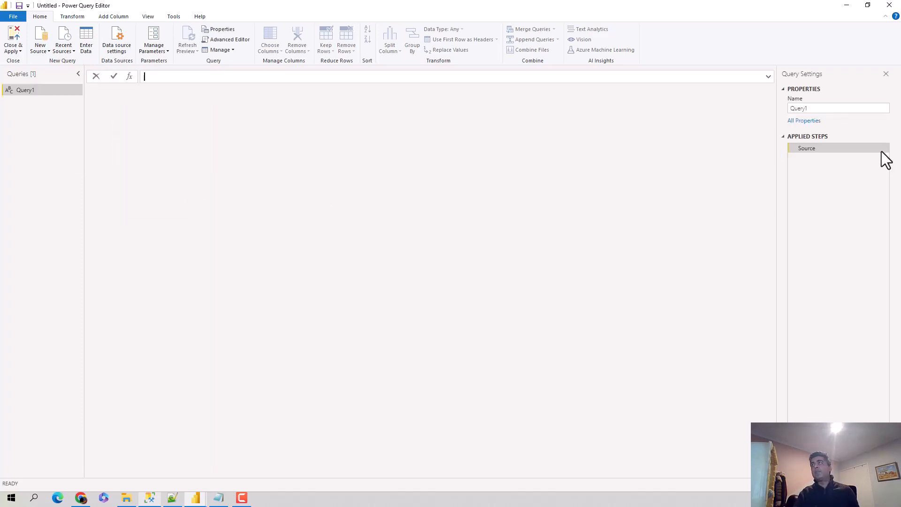
{"action": "left_click", "coordinate": [281, 73]}
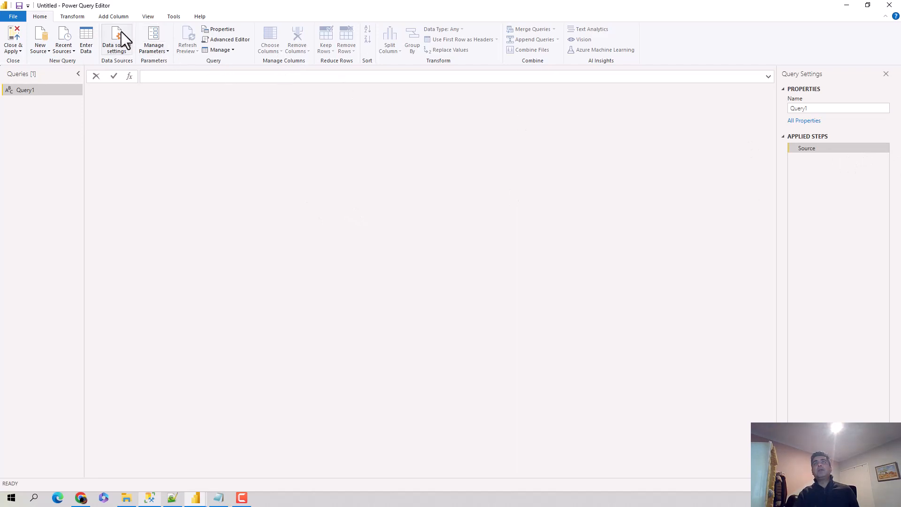
Open the blank query's full M code and replace it with the copied let…in block
{"action": "left_click", "coordinate": [153, 16]}
{"action": "left_click", "coordinate": [284, 52]}
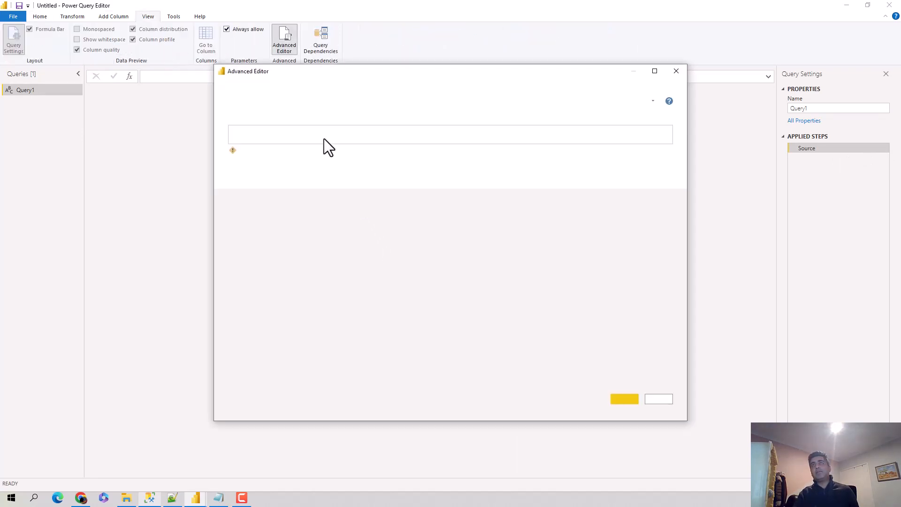
{"action": "left_click_drag", "start_coordinate": [294, 156], "coordinate": [225, 120]}
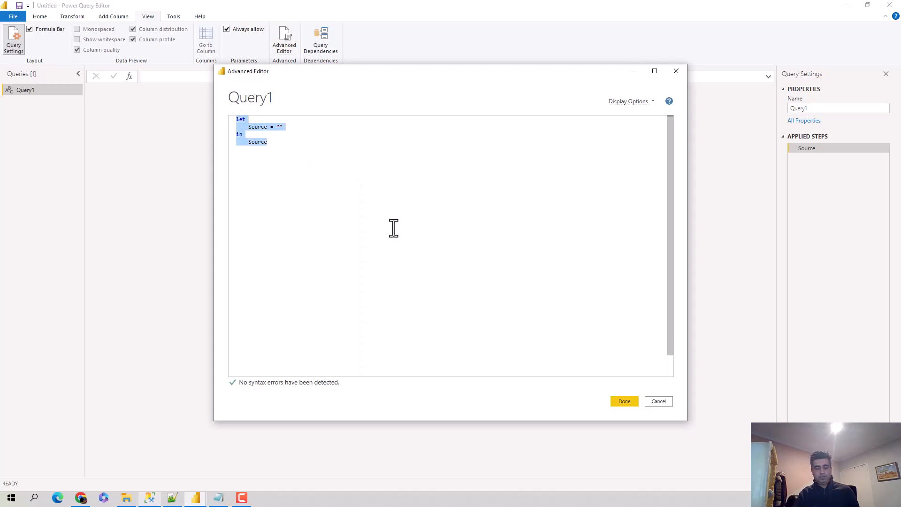
{"action": "key", "text": "ctrl+v"}
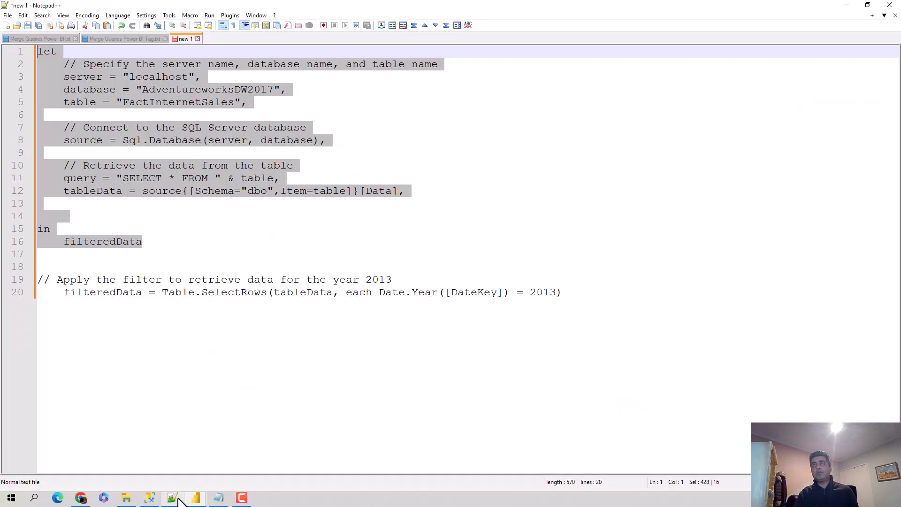
In Notepad++, undo the relocation of the 2013 filter lines and make sure the Schema value is "dbo"
{"action": "left_click", "coordinate": [172, 498]}
{"action": "left_click", "coordinate": [255, 246]}
{"action": "key", "text": "ctrl+z"}
{"action": "key", "text": "ctrl+z"}
{"action": "key", "text": "ctrl+z"}
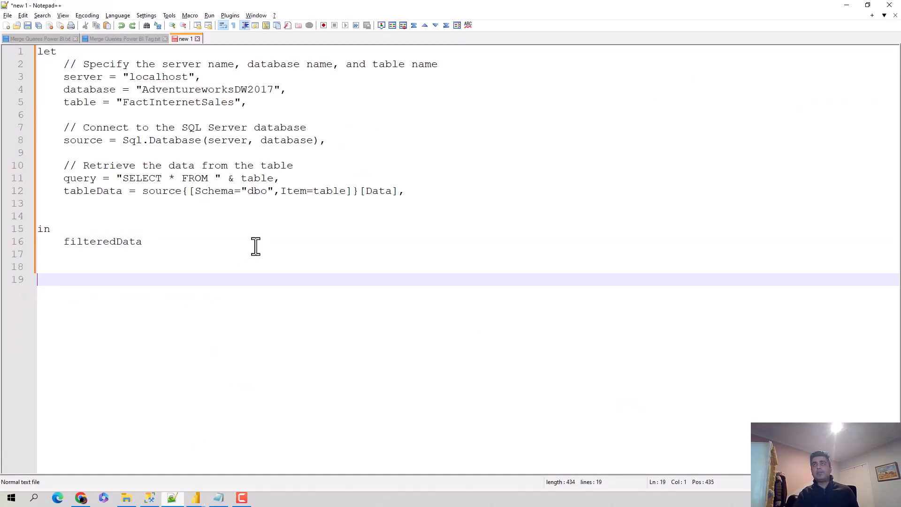
{"action": "left_click", "coordinate": [396, 301]}
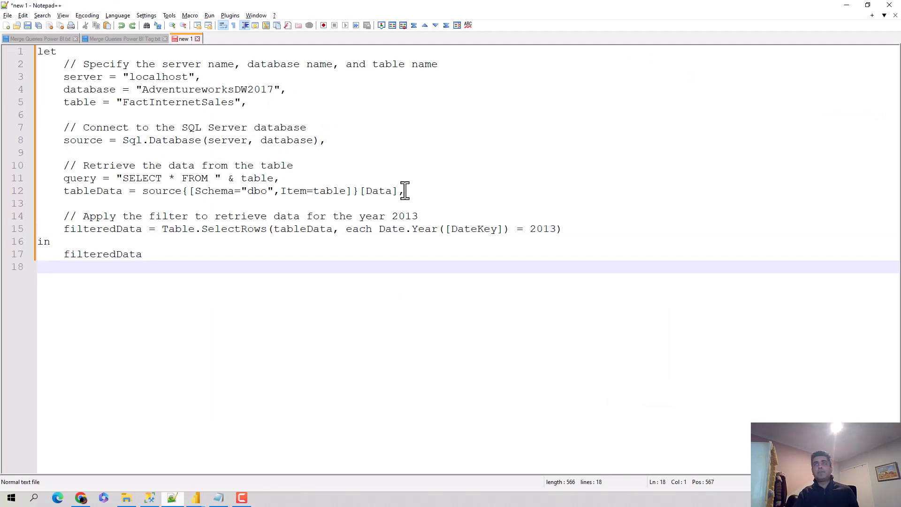
{"action": "key", "text": "ctrl+z"}
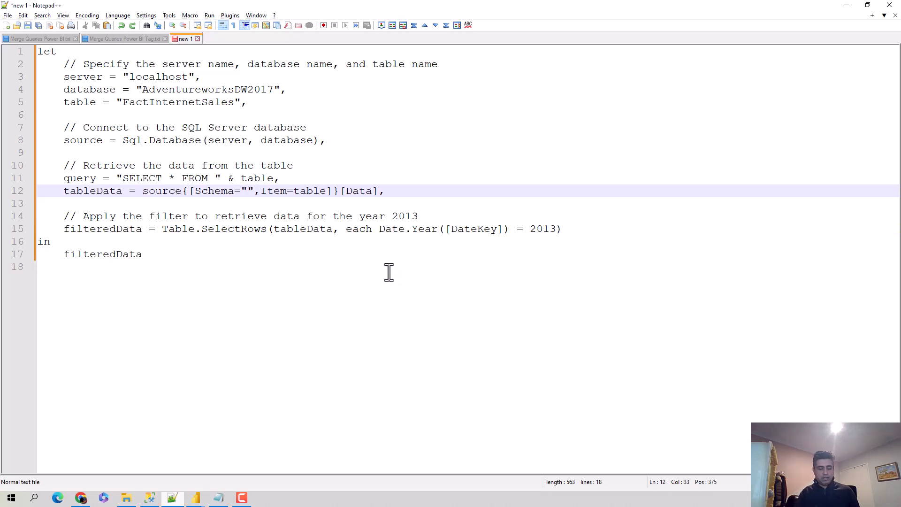
{"action": "type", "text": "dbo"}
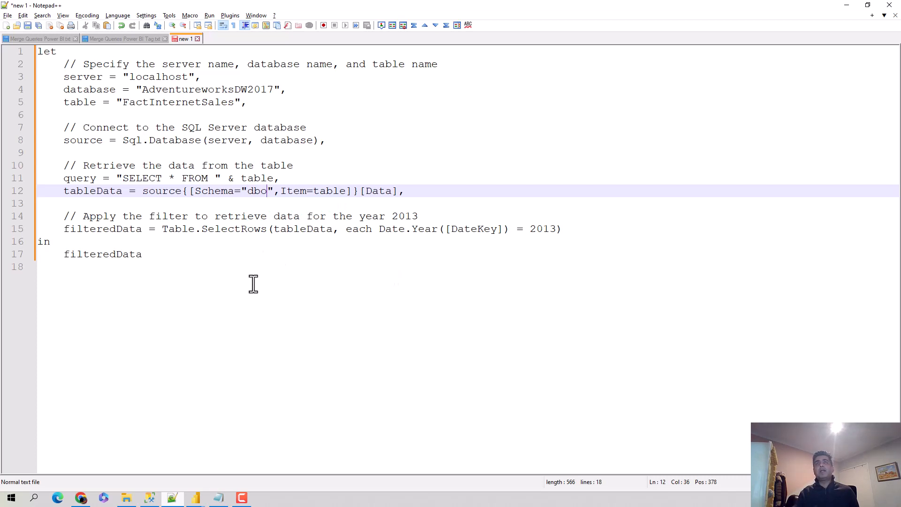
Copy the full M code including the 2013 filter, replace the Power Query query's code with it, and apply it
{"action": "left_click_drag", "start_coordinate": [254, 283], "coordinate": [24, 50]}
{"action": "key", "text": "ctrl+c"}
{"action": "key", "text": "alt+Tab"}
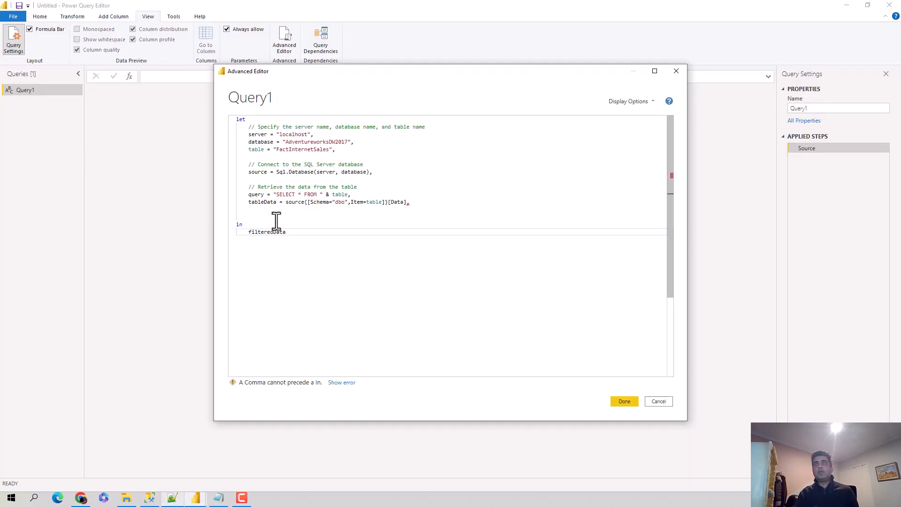
{"action": "left_click_drag", "start_coordinate": [284, 231], "coordinate": [199, 105]}
{"action": "key", "text": "ctrl+v"}
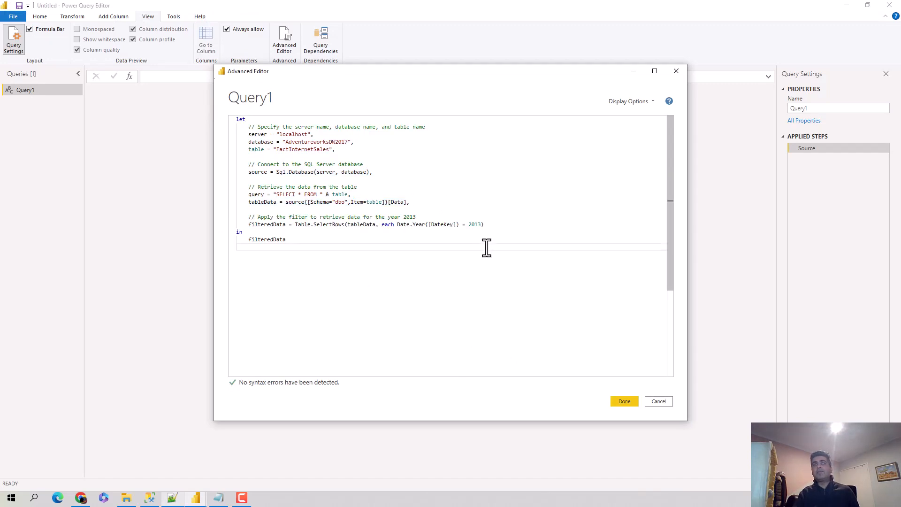
{"action": "left_click", "coordinate": [627, 402]}
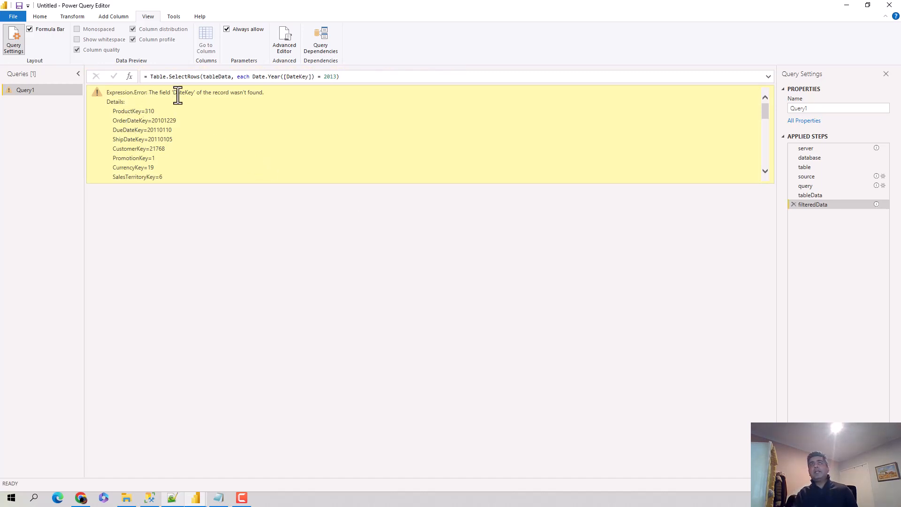
In the Notepad++ code, change the column in the Date.Year filter to OrderDate
{"action": "key", "text": "alt+Tab"}
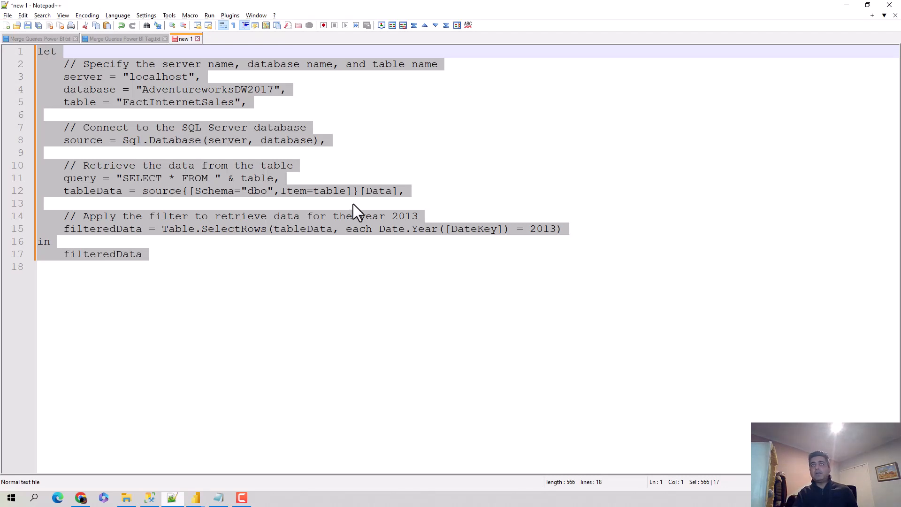
{"action": "left_click", "coordinate": [353, 204]}
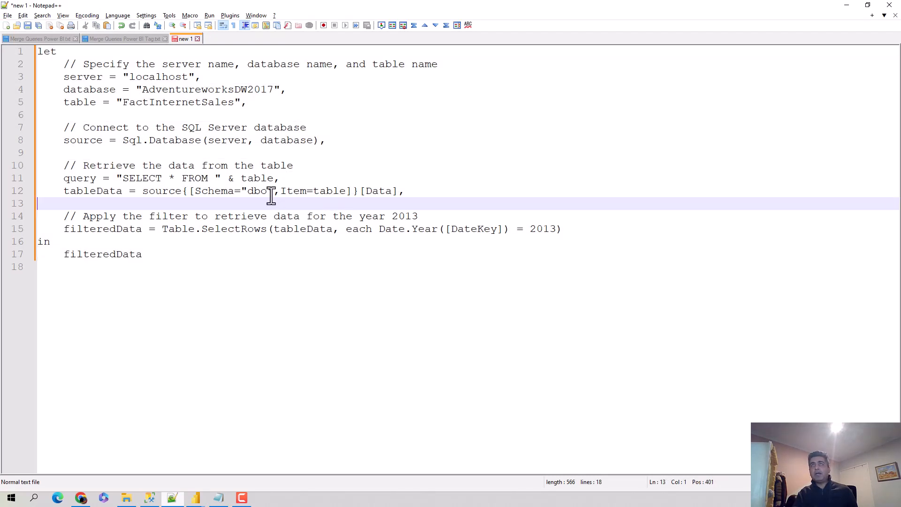
{"action": "double_click", "coordinate": [462, 230]}
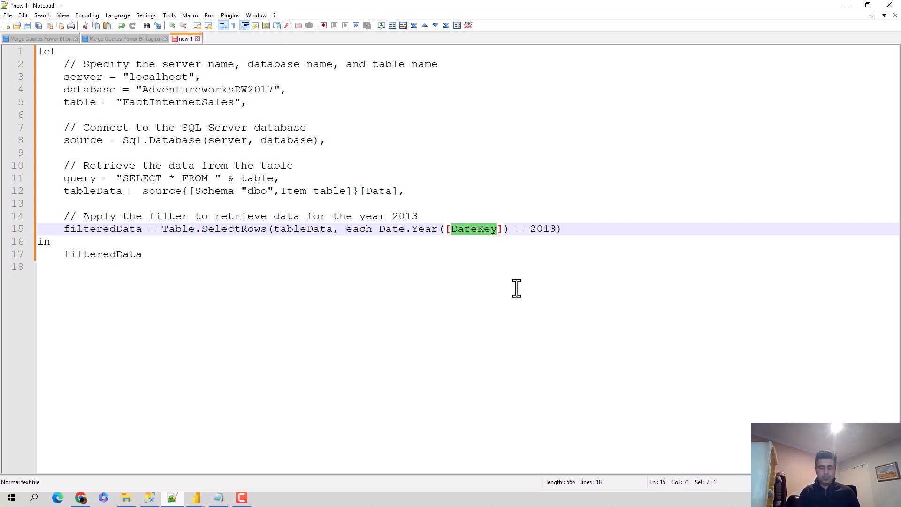
{"action": "type", "text": "Order"}
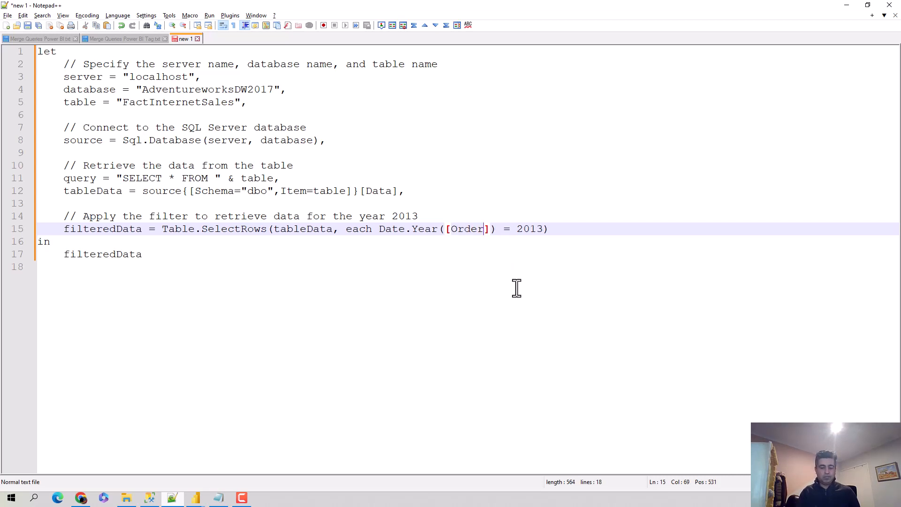
{"action": "type", "text": "Date"}
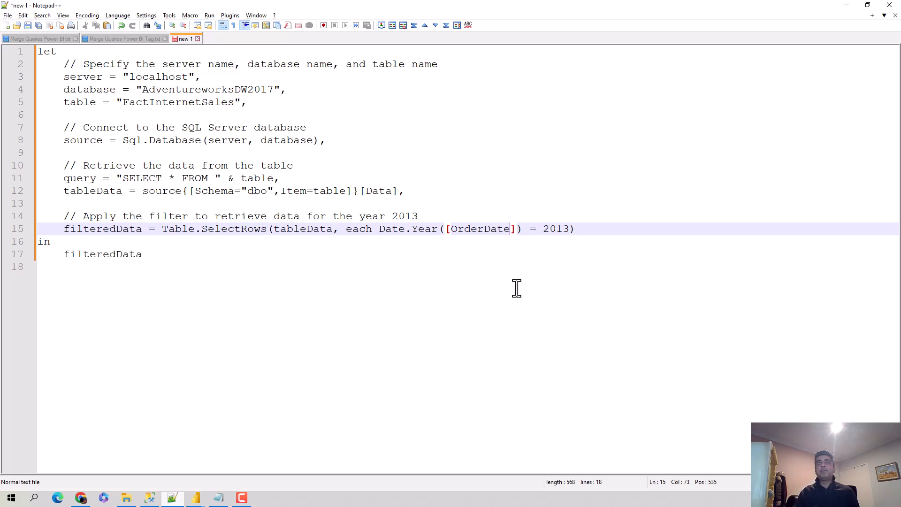
Copy the full corrected M code from Notepad++, replace Query1's code in Power Query with it, and apply it
{"action": "left_click_drag", "start_coordinate": [181, 255], "coordinate": [38, 51]}
{"action": "key", "text": "ctrl+c"}
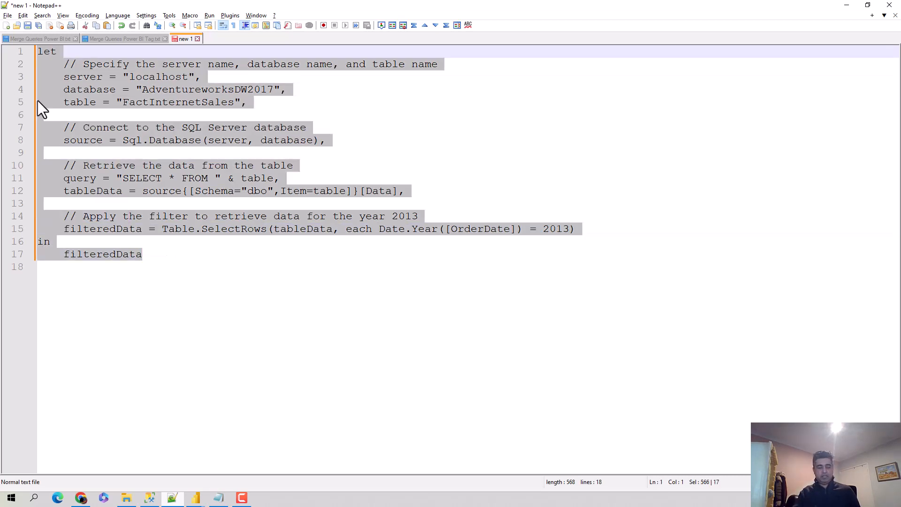
{"action": "key", "text": "alt+Tab"}
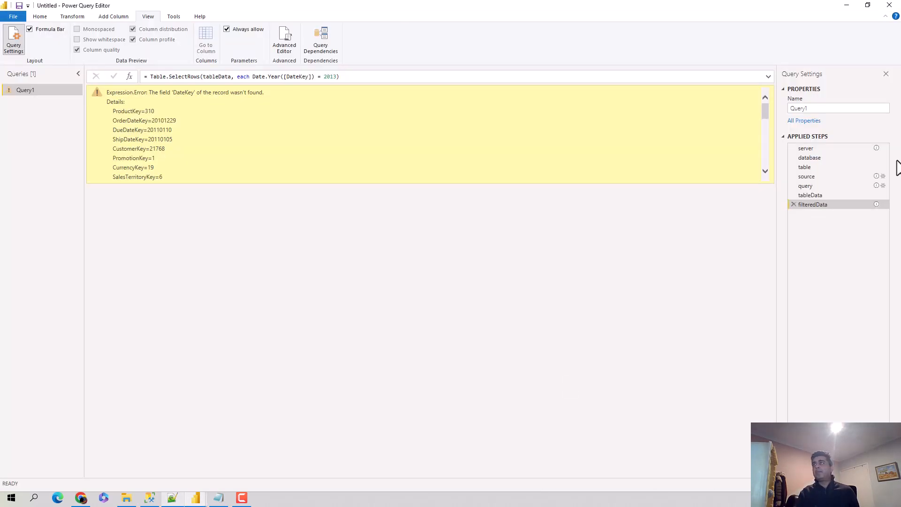
{"action": "left_click", "coordinate": [283, 42]}
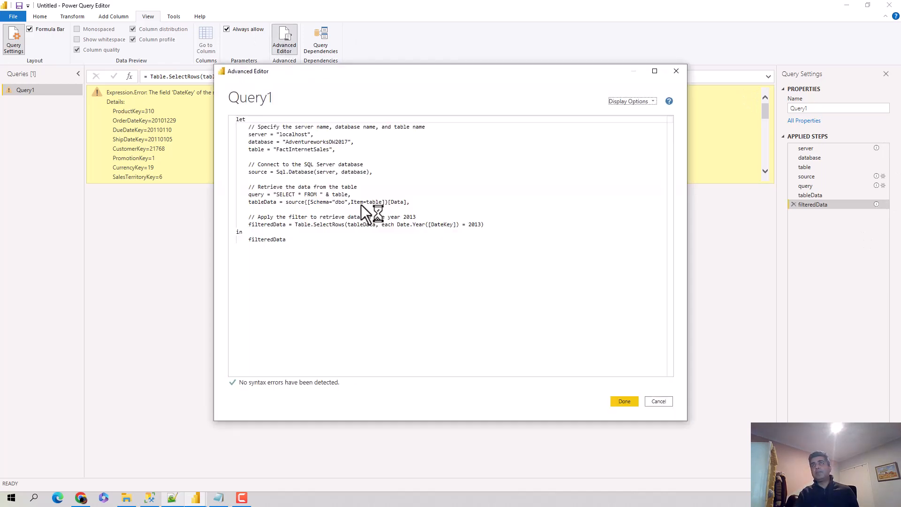
{"action": "key", "text": "ctrl+a"}
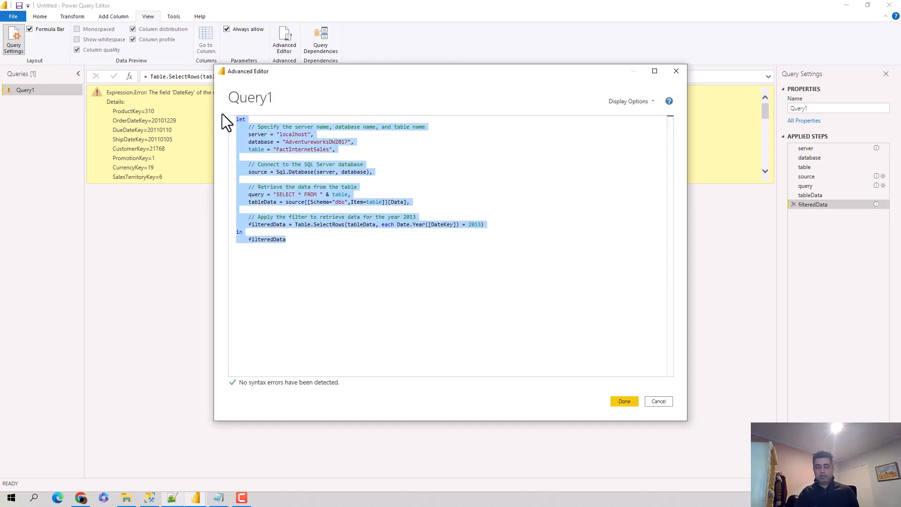
{"action": "key", "text": "Delete"}
{"action": "key", "text": "ctrl+v"}
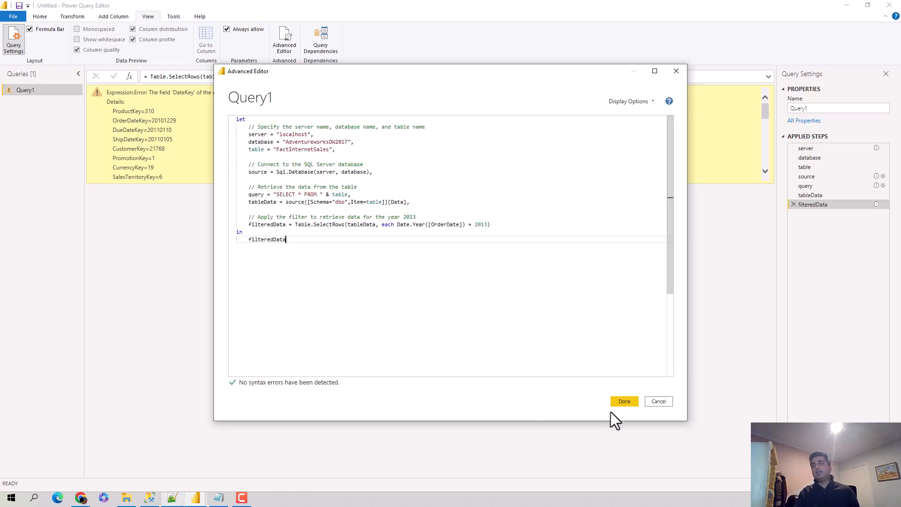
{"action": "left_click", "coordinate": [624, 401]}
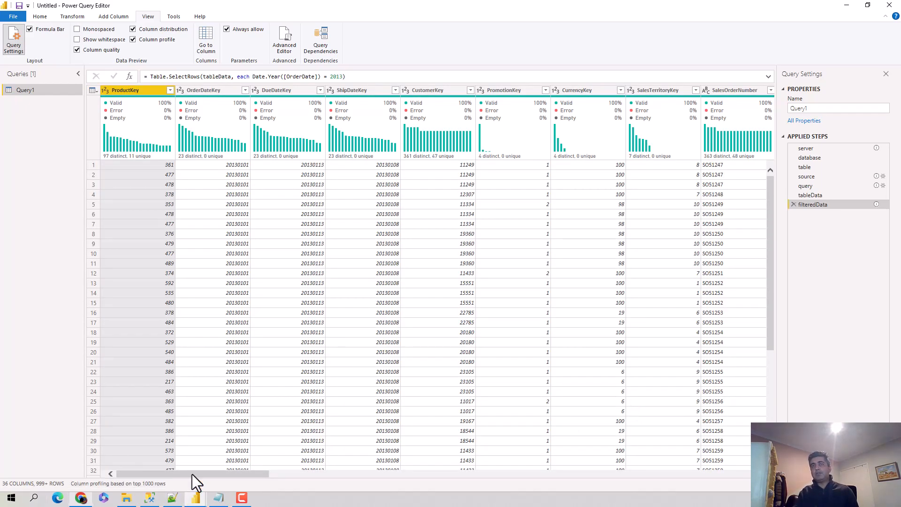
Examine the OrderDate column's rows and its full list of filter values to check the 2013 filter
{"action": "left_click_drag", "start_coordinate": [192, 473], "coordinate": [175, 503]}
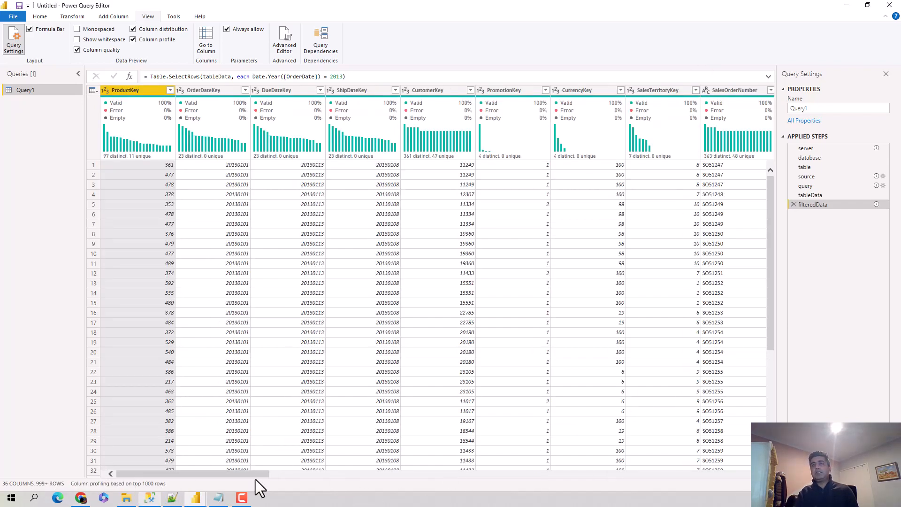
{"action": "left_click_drag", "start_coordinate": [252, 471], "coordinate": [651, 477]}
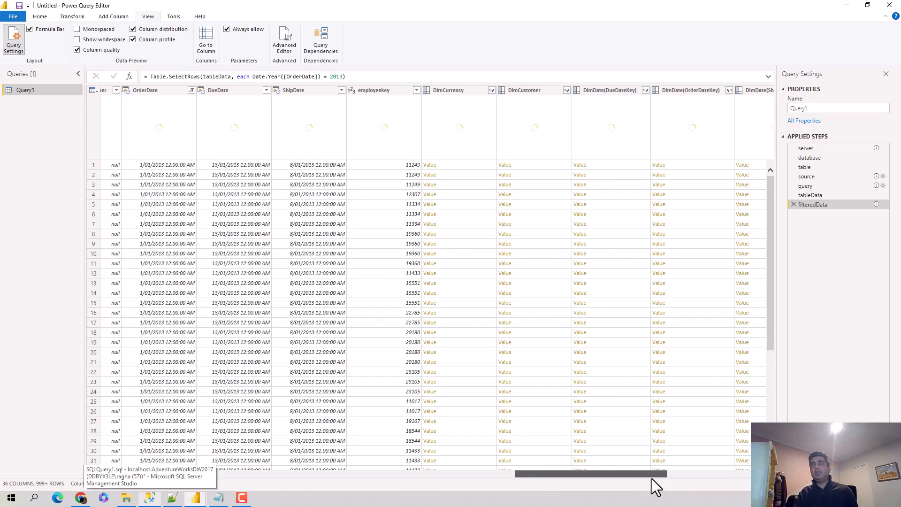
{"action": "left_click", "coordinate": [191, 90]}
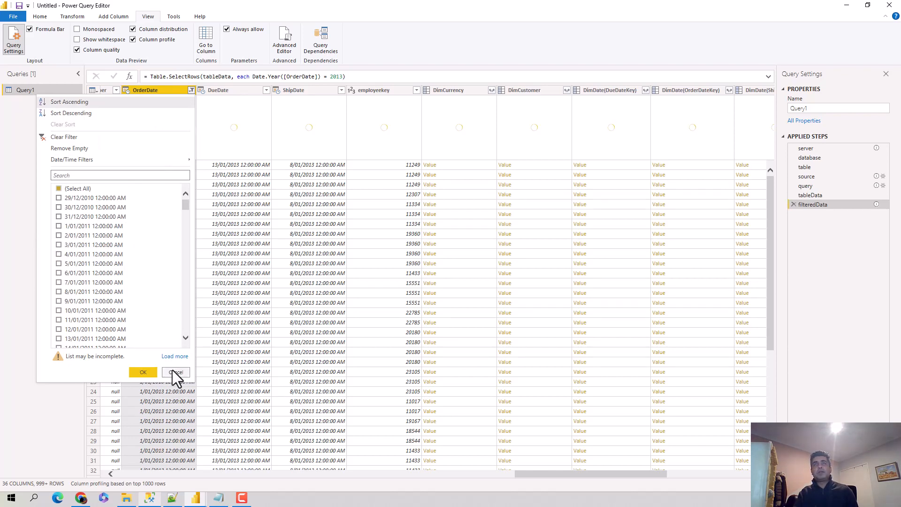
{"action": "left_click", "coordinate": [176, 356]}
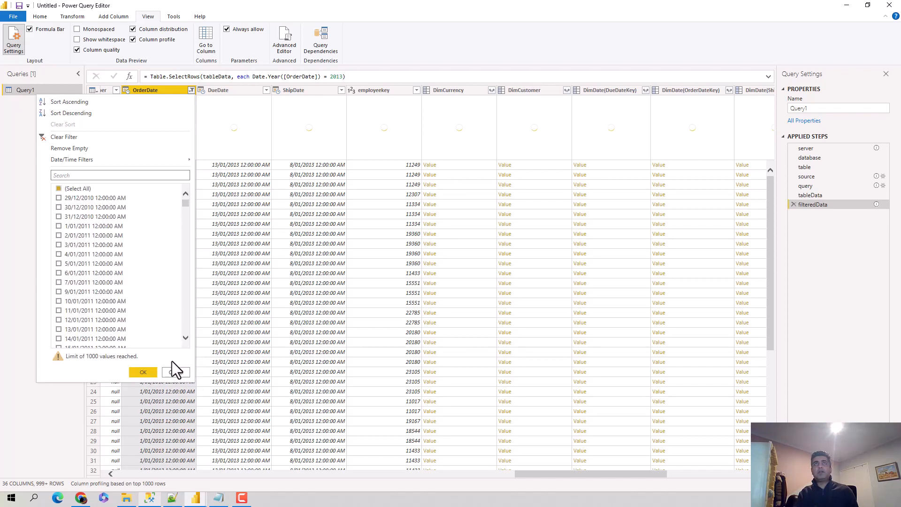
{"action": "left_click", "coordinate": [174, 372]}
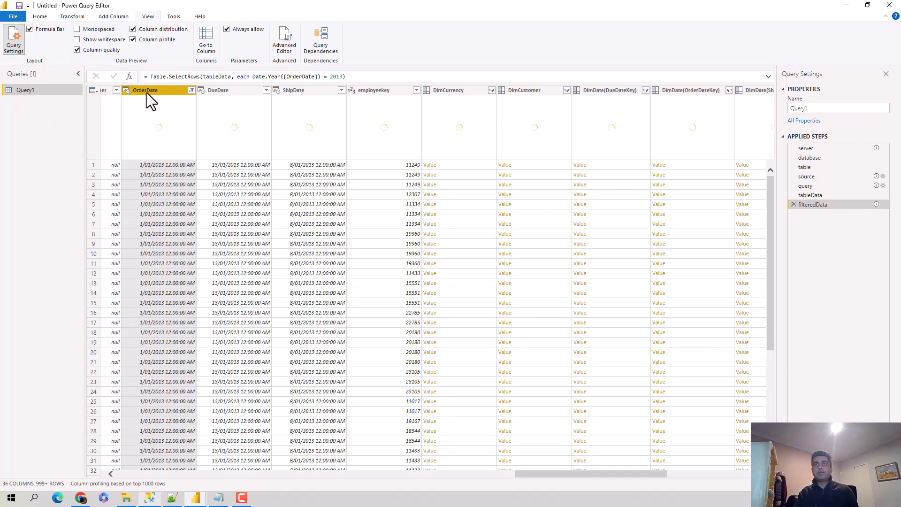
{"action": "scroll", "coordinate": [164, 182], "scroll_direction": "down", "scroll_amount": 3}
{"action": "scroll", "coordinate": [165, 213], "scroll_direction": "down", "scroll_amount": 18}
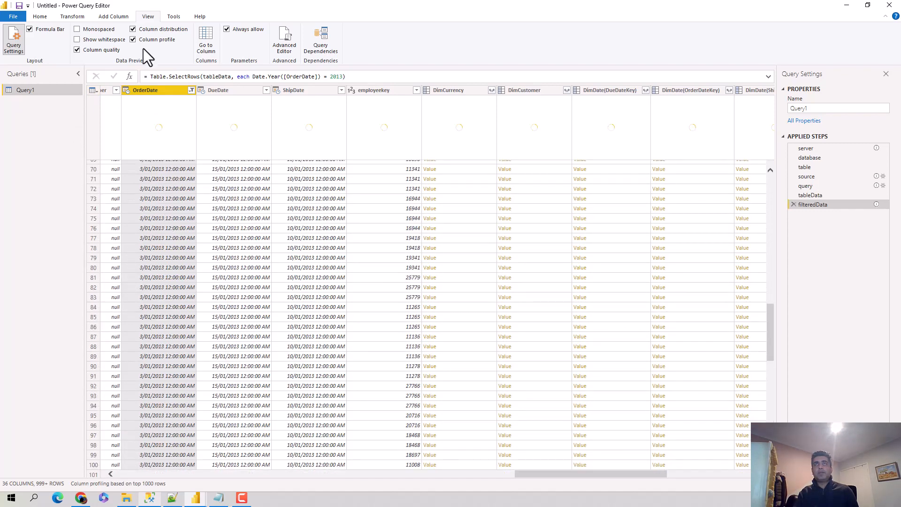
{"action": "right_click", "coordinate": [142, 90]}
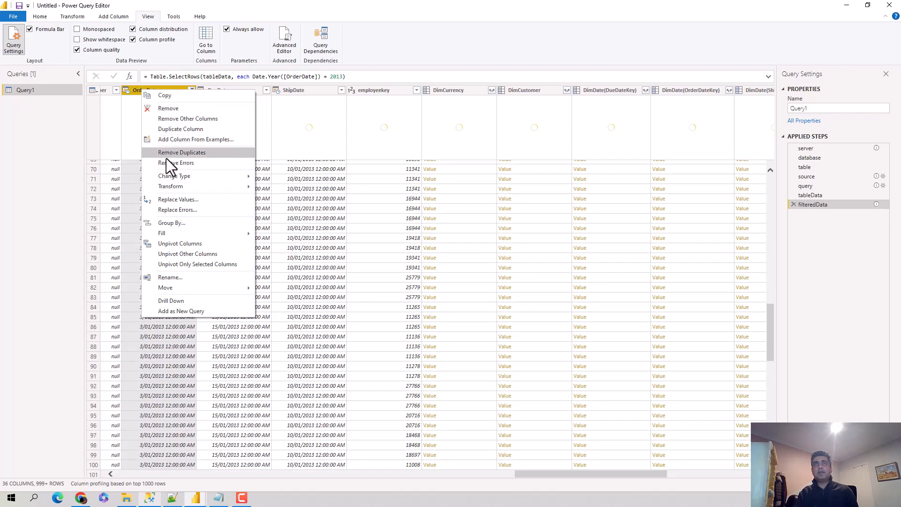
{"action": "left_click", "coordinate": [190, 2]}
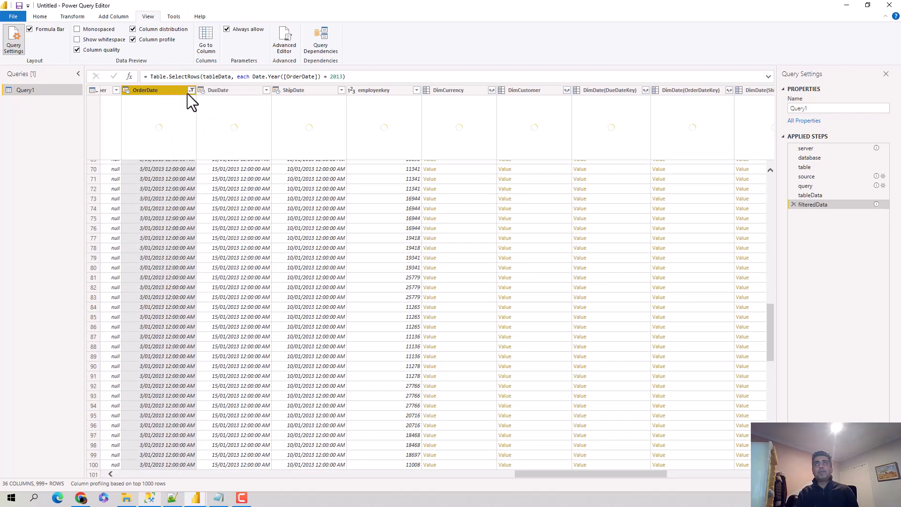
Sort the query rows by OrderDate in ascending order and switch the sort to descending
{"action": "left_click", "coordinate": [191, 90]}
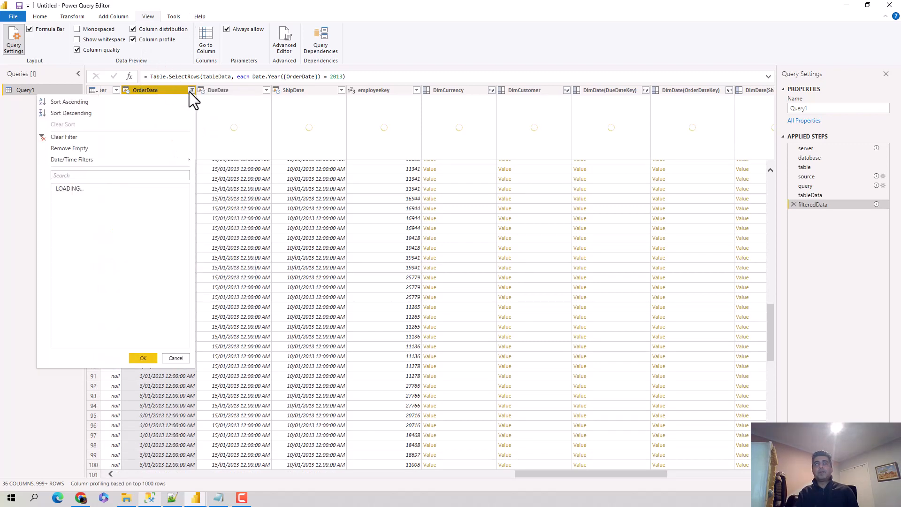
{"action": "left_click", "coordinate": [119, 102]}
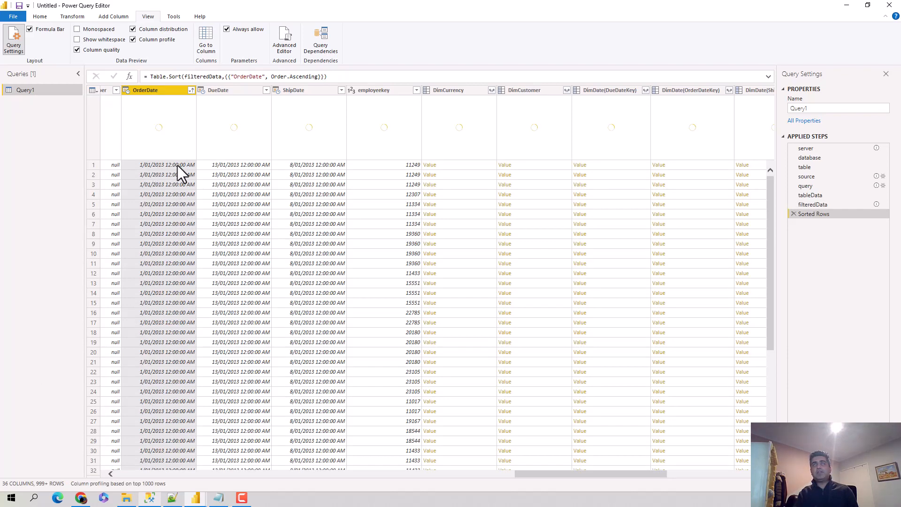
{"action": "left_click", "coordinate": [192, 91]}
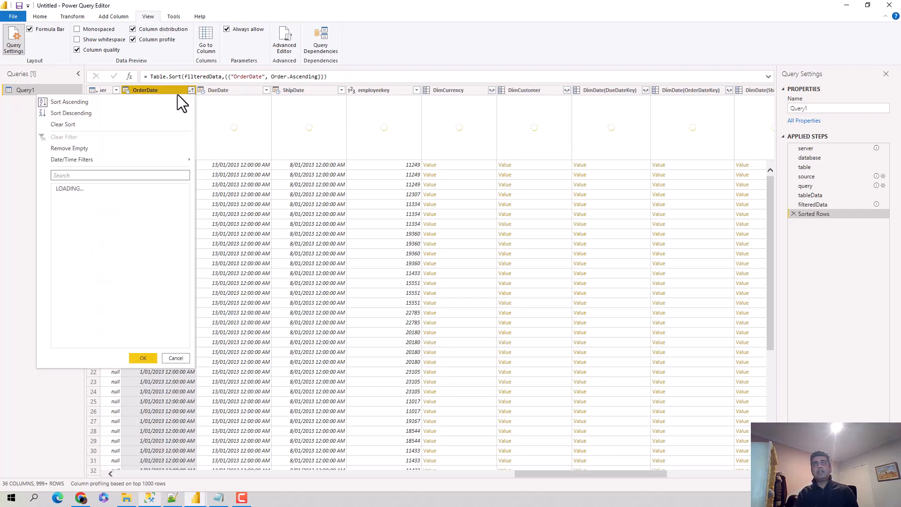
{"action": "left_click", "coordinate": [139, 117]}
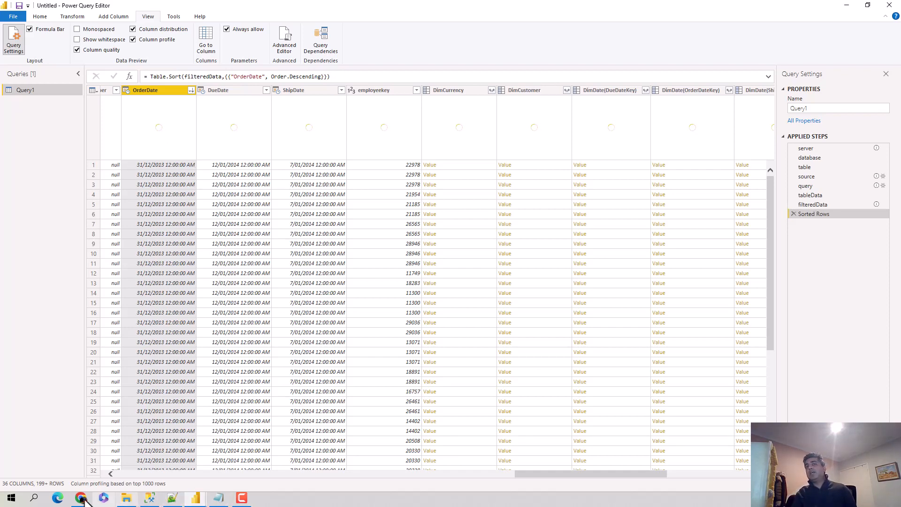
Switch to the ChatGPT conversation in Chrome and review the generated M code and its instructions
{"action": "left_click", "coordinate": [80, 499]}
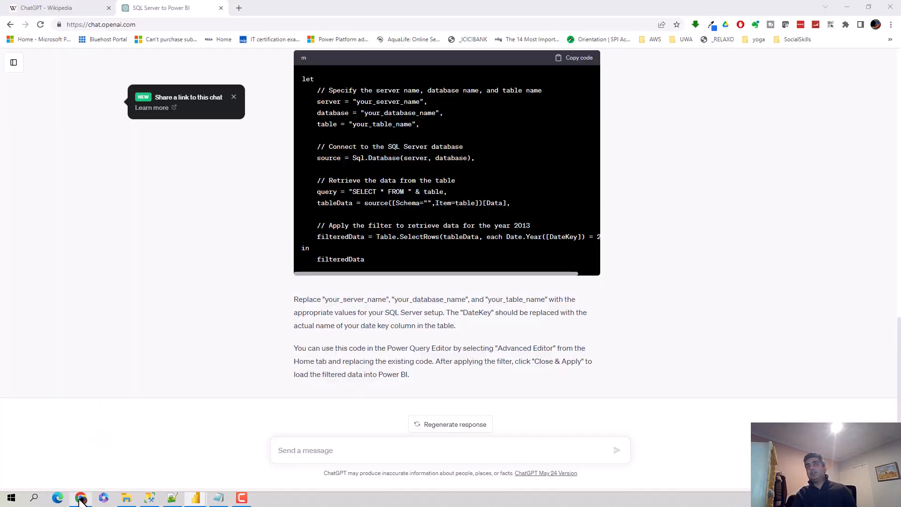
{"action": "scroll", "coordinate": [419, 231], "scroll_direction": "up", "scroll_amount": 5}
{"action": "scroll", "coordinate": [419, 231], "scroll_direction": "up", "scroll_amount": 8}
{"action": "scroll", "coordinate": [389, 227], "scroll_direction": "down", "scroll_amount": 13}
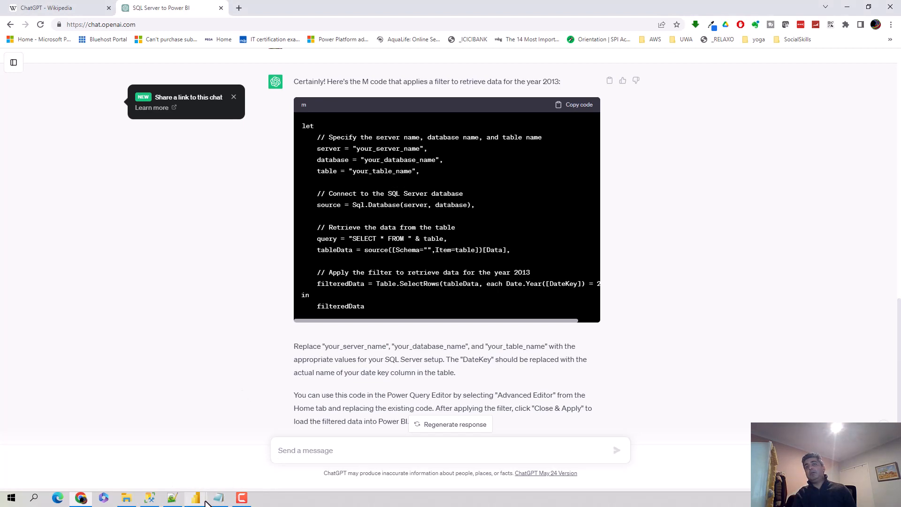
Return to Power Query, close and apply the query, and apply the pending query changes in Power BI Desktop
{"action": "mouse_move", "coordinate": [206, 498]}
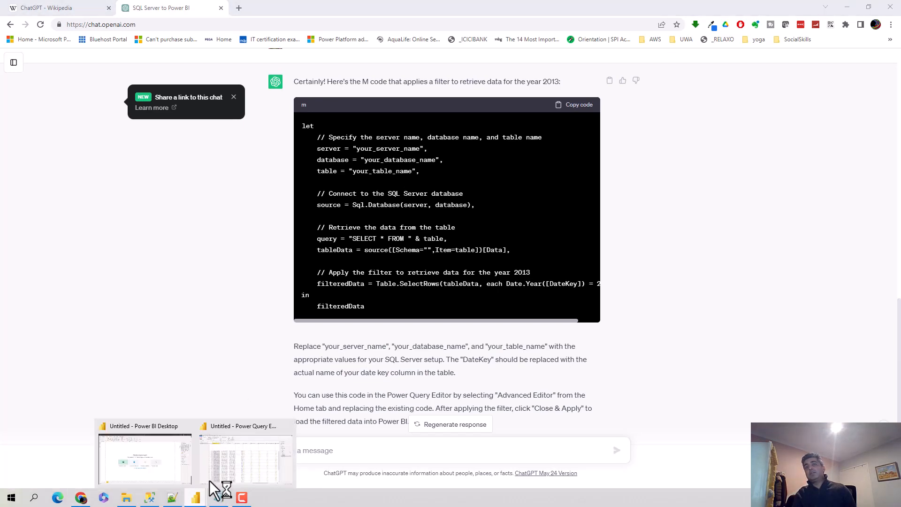
{"action": "left_click", "coordinate": [218, 464]}
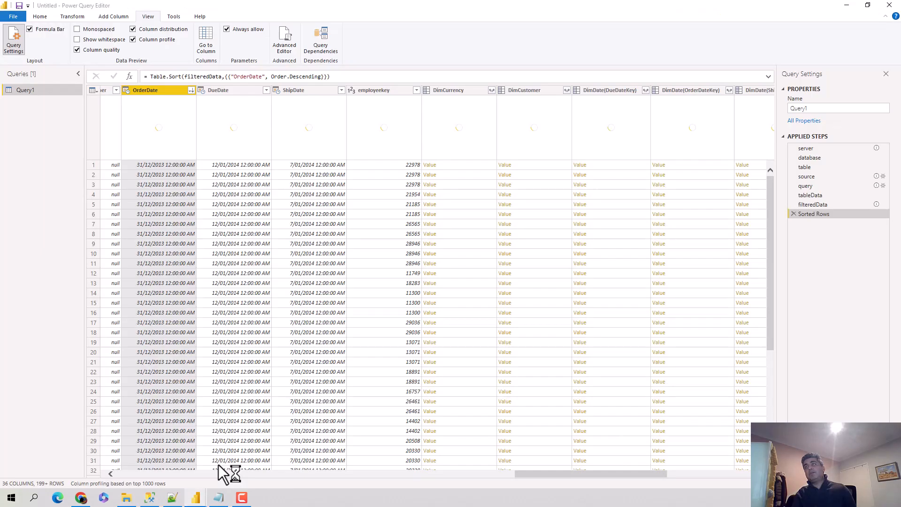
{"action": "left_click", "coordinate": [41, 18]}
{"action": "left_click", "coordinate": [18, 52]}
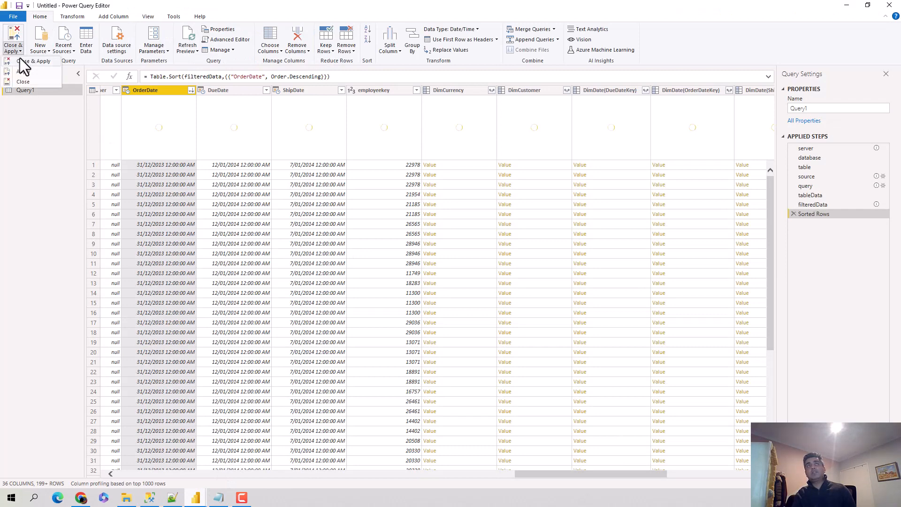
{"action": "left_click", "coordinate": [19, 59]}
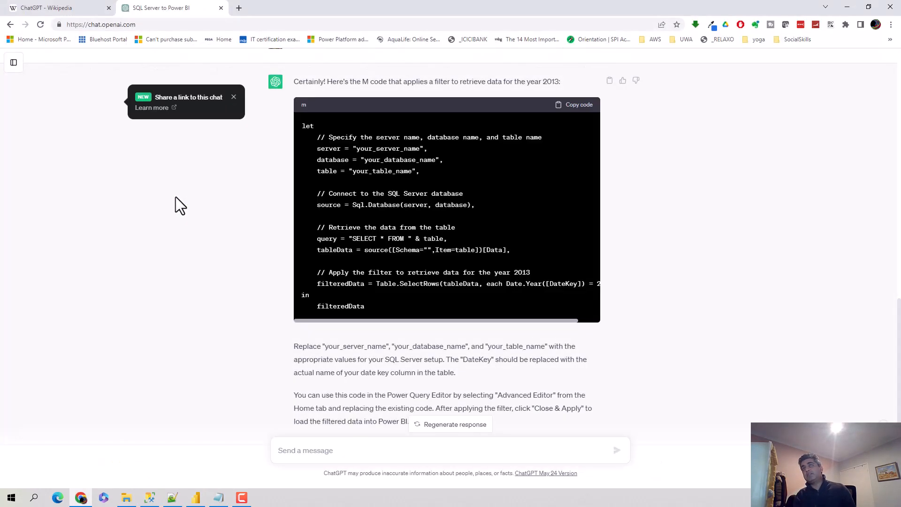
{"action": "left_click", "coordinate": [196, 499]}
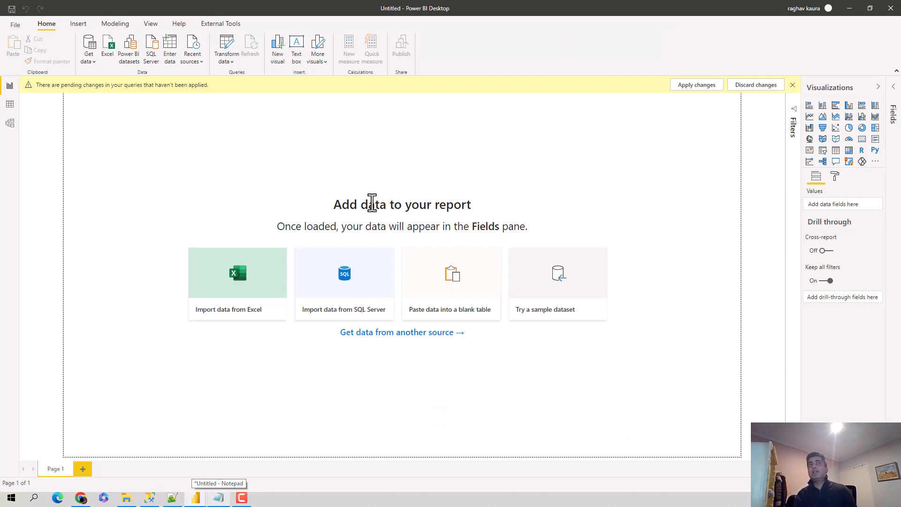
{"action": "left_click", "coordinate": [696, 85]}
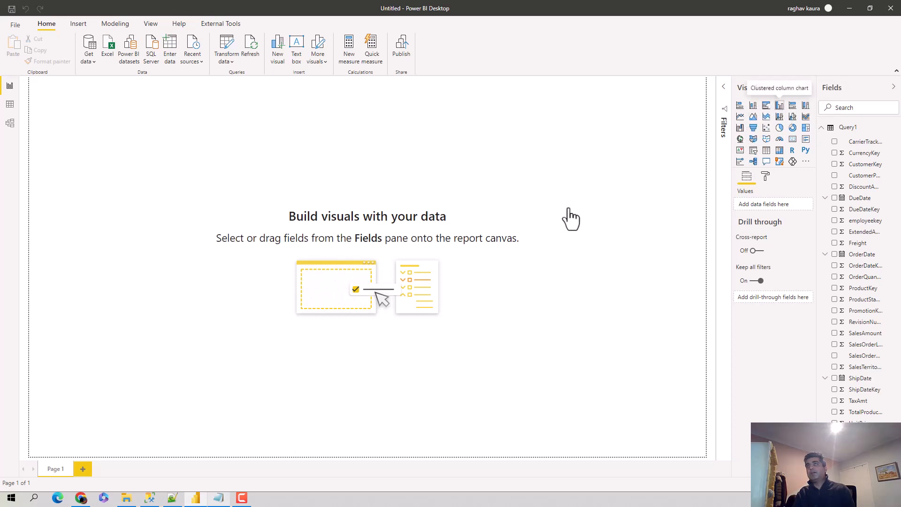
Add an enlarged clustered column chart to the report page with SalesAmount as values and OrderDate on the axis
{"action": "left_click", "coordinate": [779, 105]}
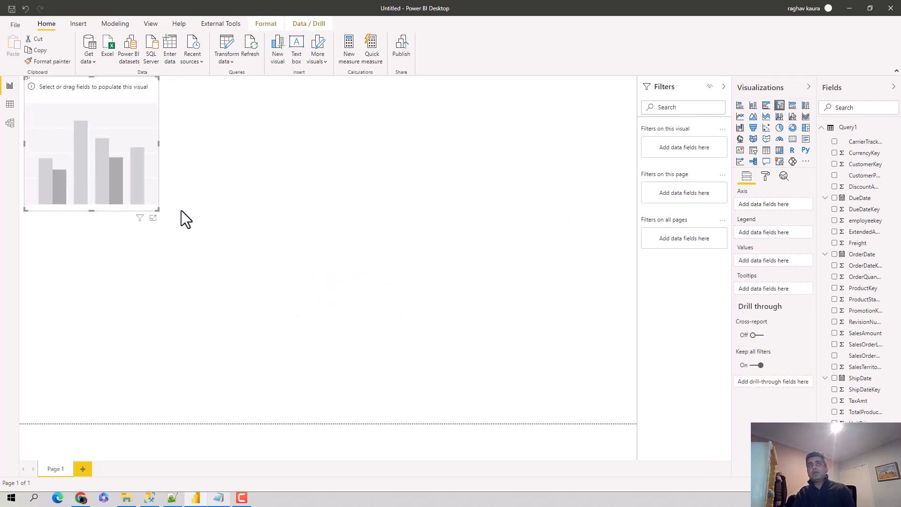
{"action": "left_click_drag", "start_coordinate": [157, 209], "coordinate": [455, 317]}
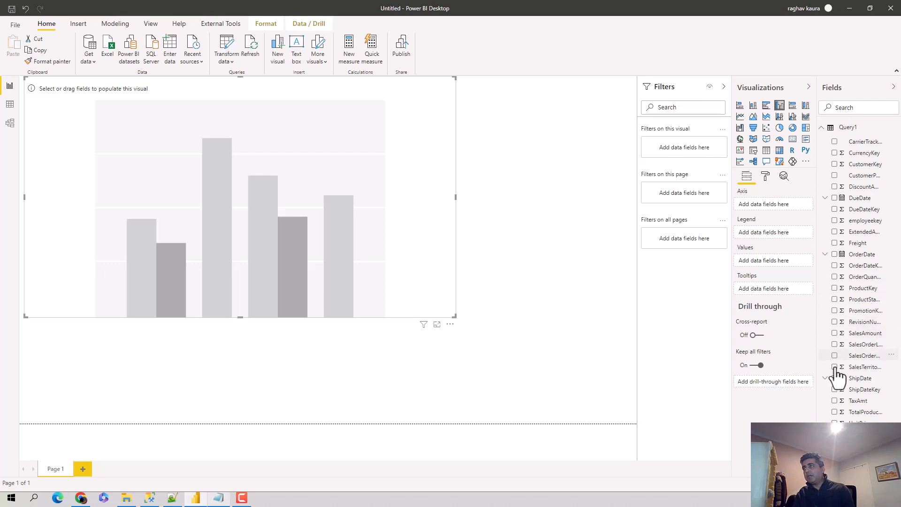
{"action": "left_click", "coordinate": [834, 333]}
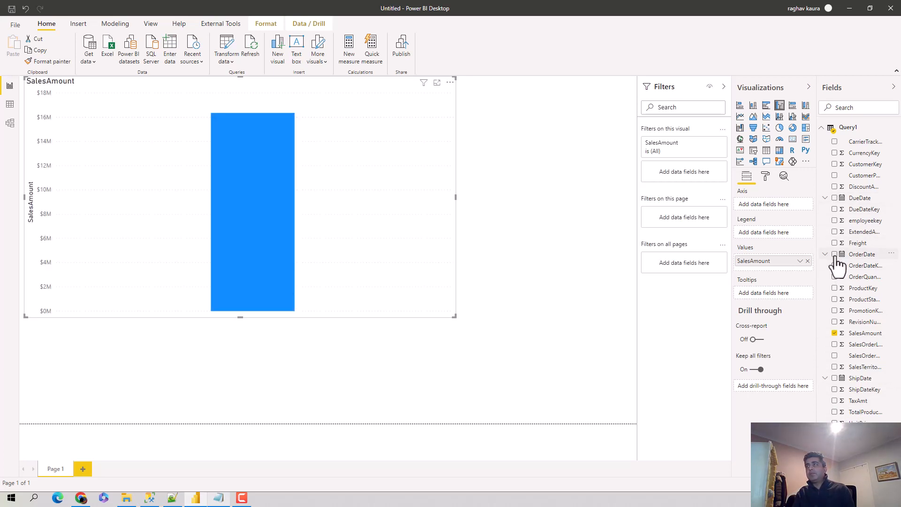
{"action": "left_click", "coordinate": [834, 254]}
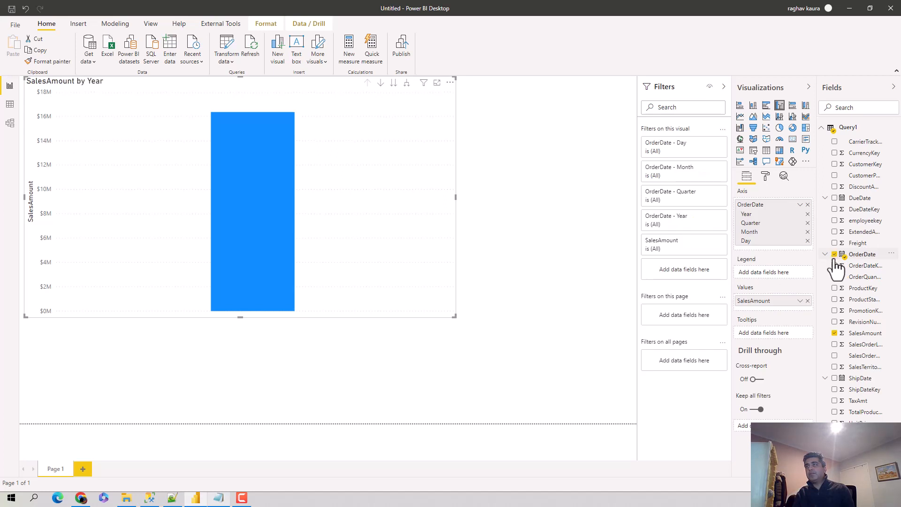
{"action": "left_click", "coordinate": [834, 255]}
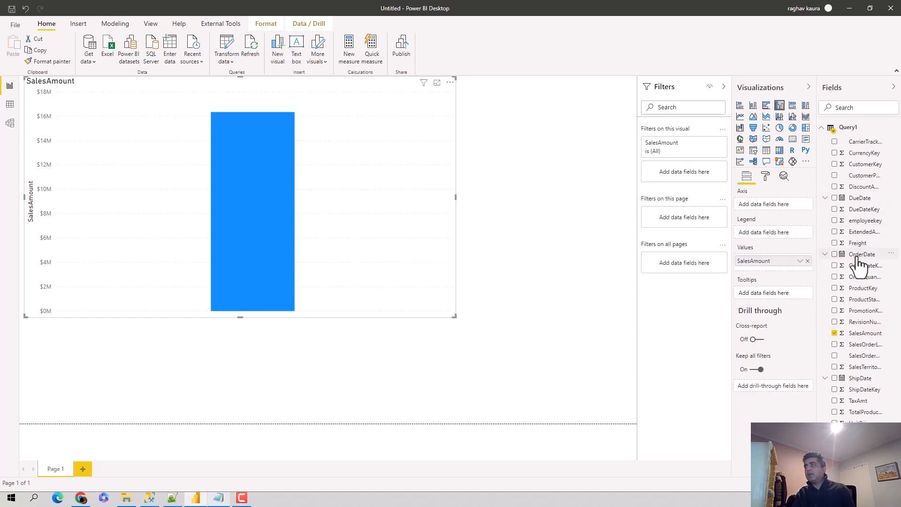
{"action": "left_click_drag", "start_coordinate": [854, 255], "coordinate": [752, 206]}
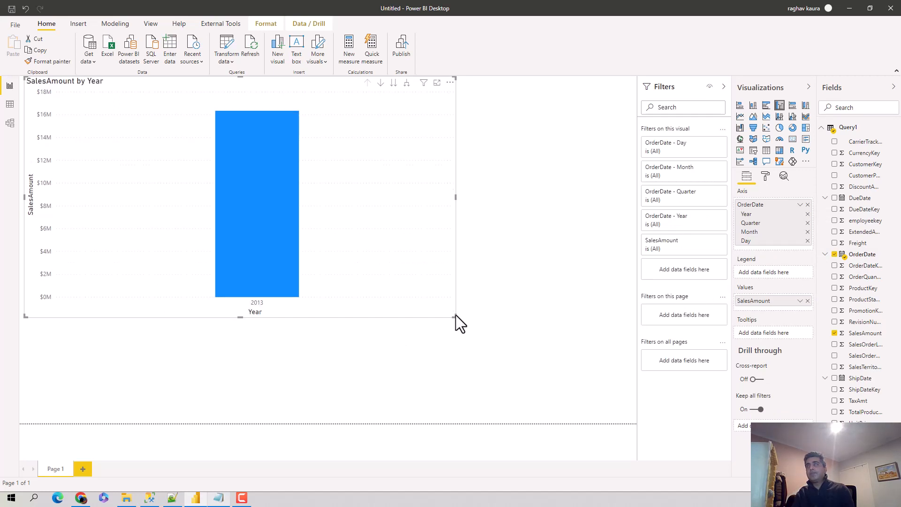
Expand the chart's OrderDate hierarchy down to the month level and enlarge the chart to nearly the page width
{"action": "left_click", "coordinate": [407, 84]}
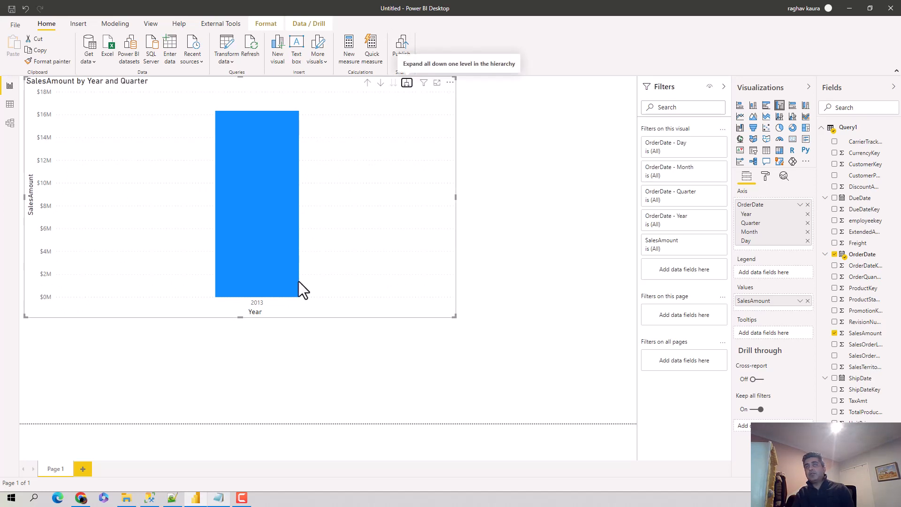
{"action": "left_click", "coordinate": [406, 84]}
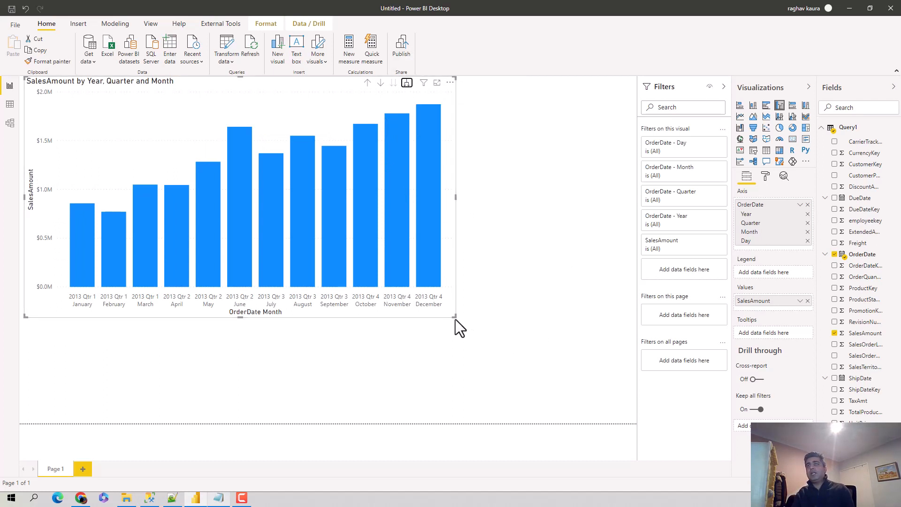
{"action": "left_click_drag", "start_coordinate": [455, 318], "coordinate": [620, 356]}
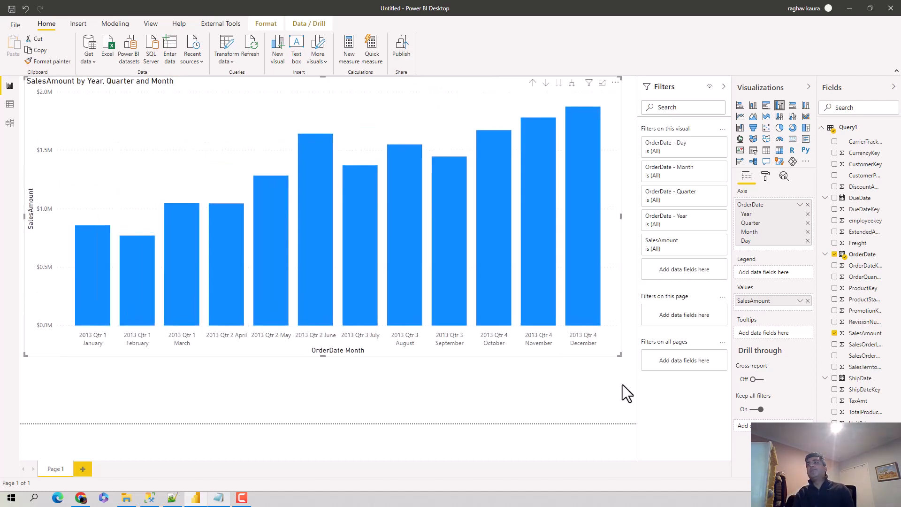